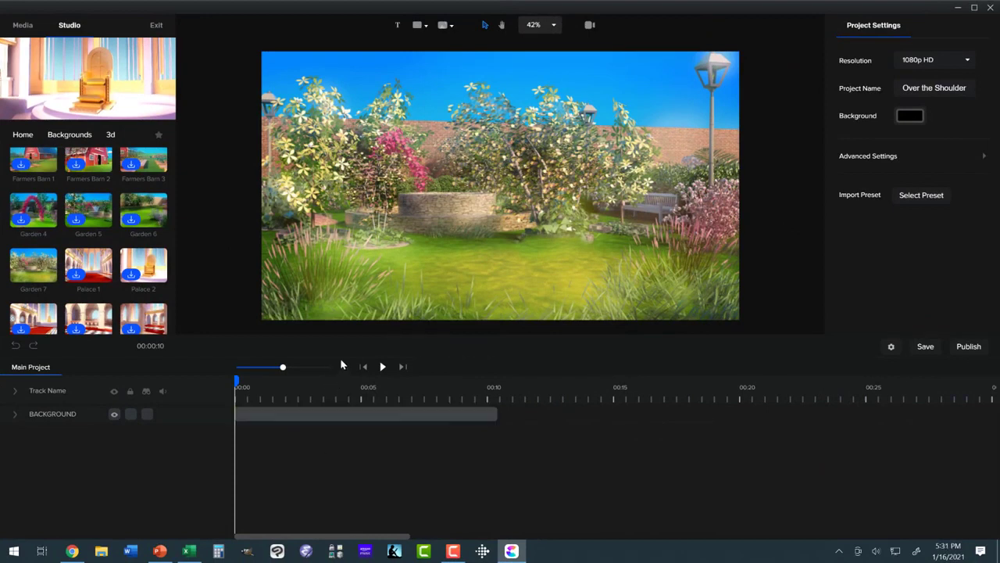
- Add the Teacher from the 3D character library to the garden scene and place her at about x 399, y 614
click(23, 134)
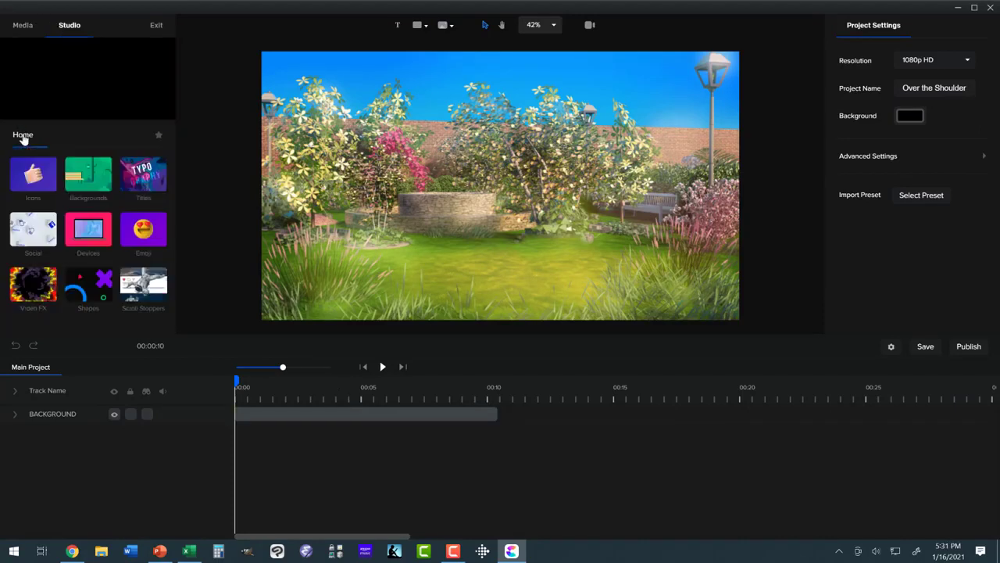
scroll(80, 186, up, 1)
click(85, 176)
click(46, 233)
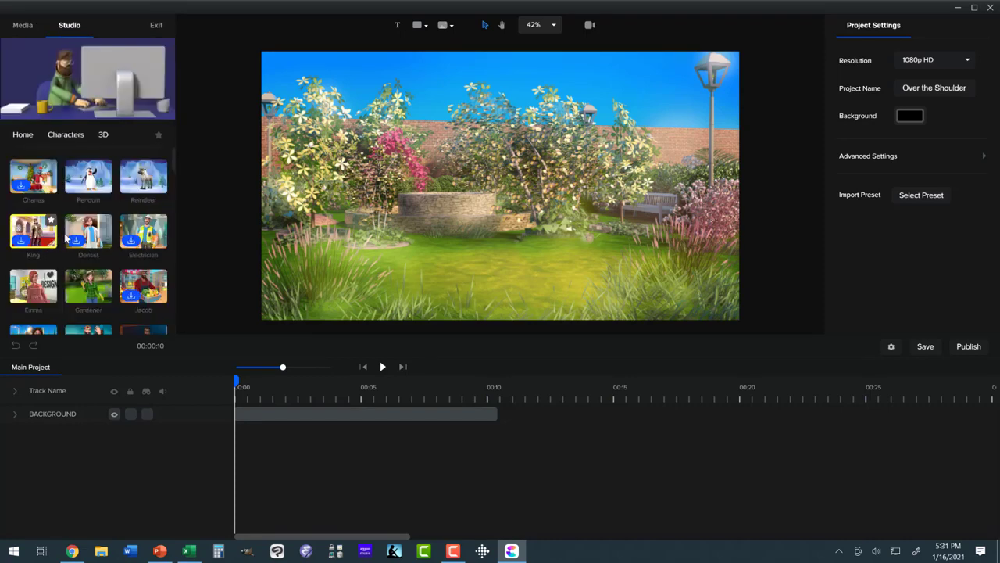
scroll(98, 224, down, 1)
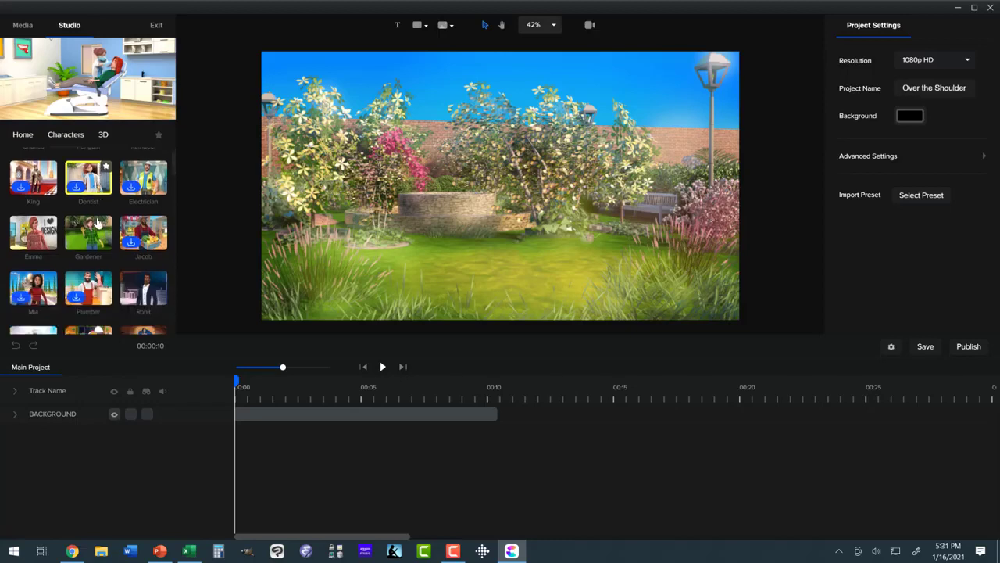
scroll(99, 224, down, 5)
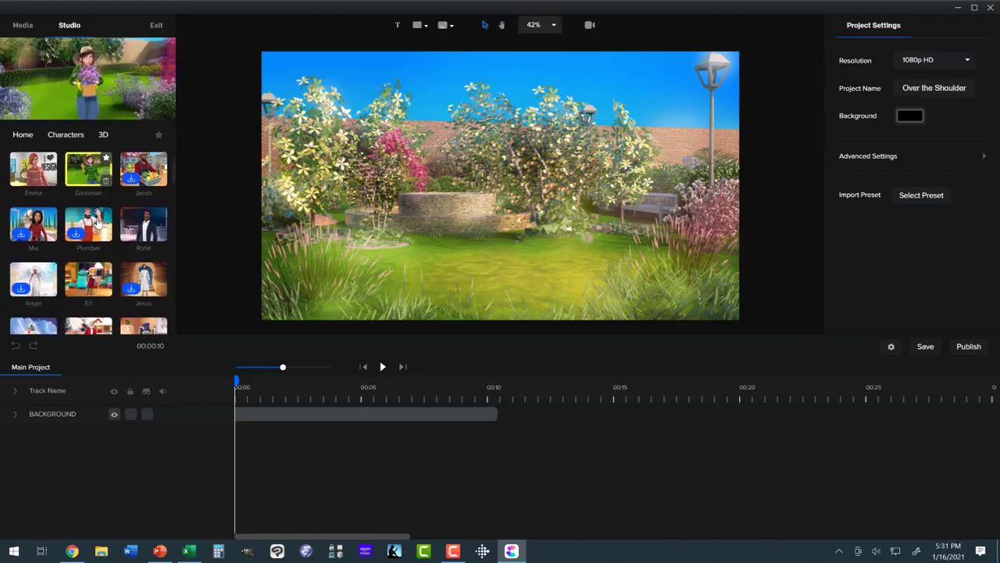
scroll(98, 223, down, 2)
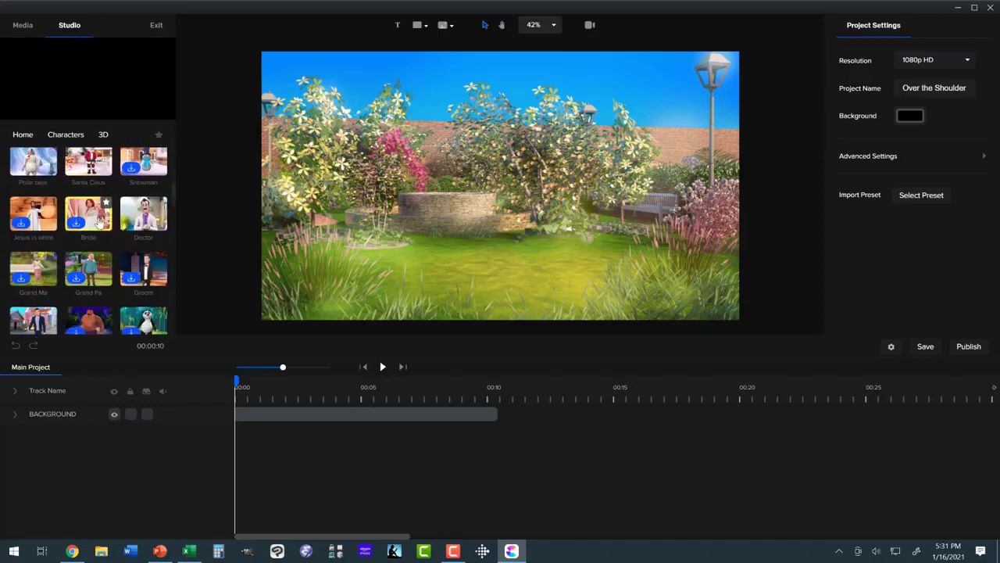
scroll(139, 202, down, 3)
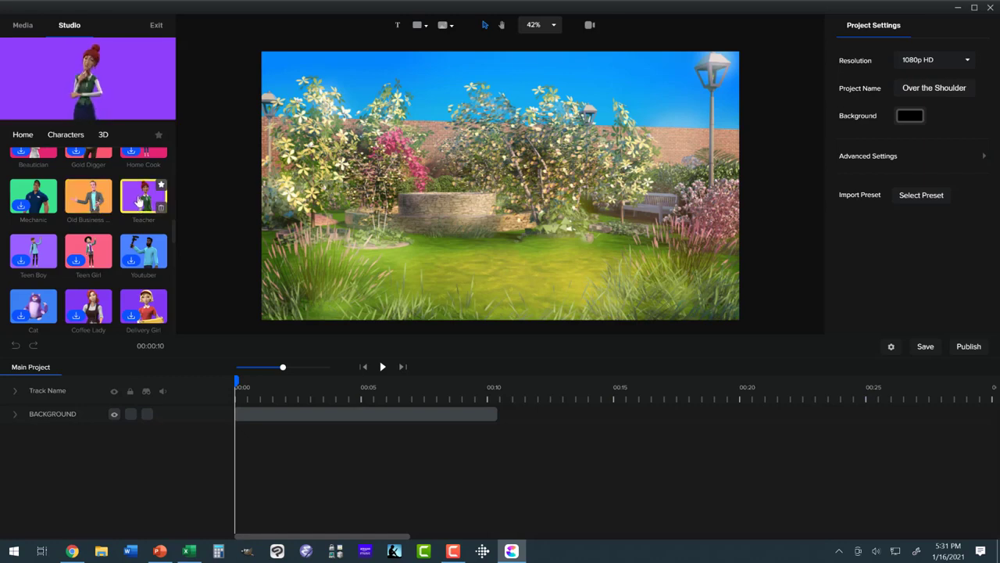
drag(139, 201, 355, 203)
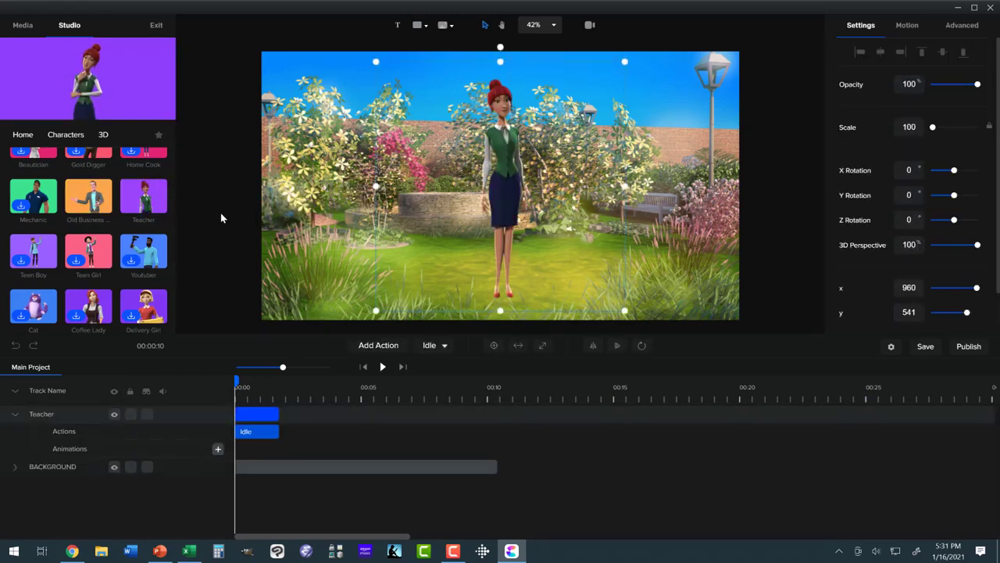
drag(498, 182, 357, 200)
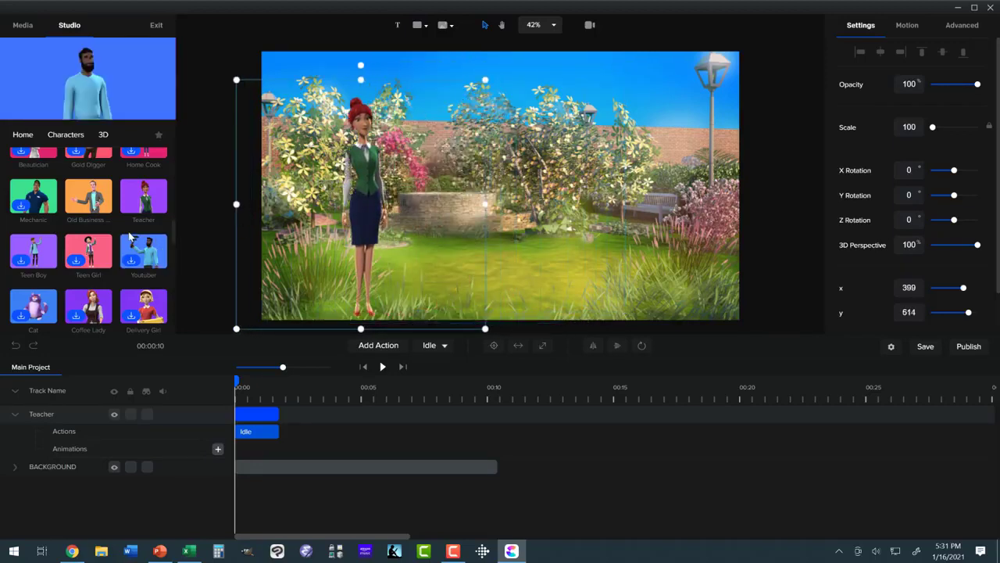
- Add the Old Business Man 3D character to the scene and place him at about x 1262, y 551
scroll(130, 239, down, 5)
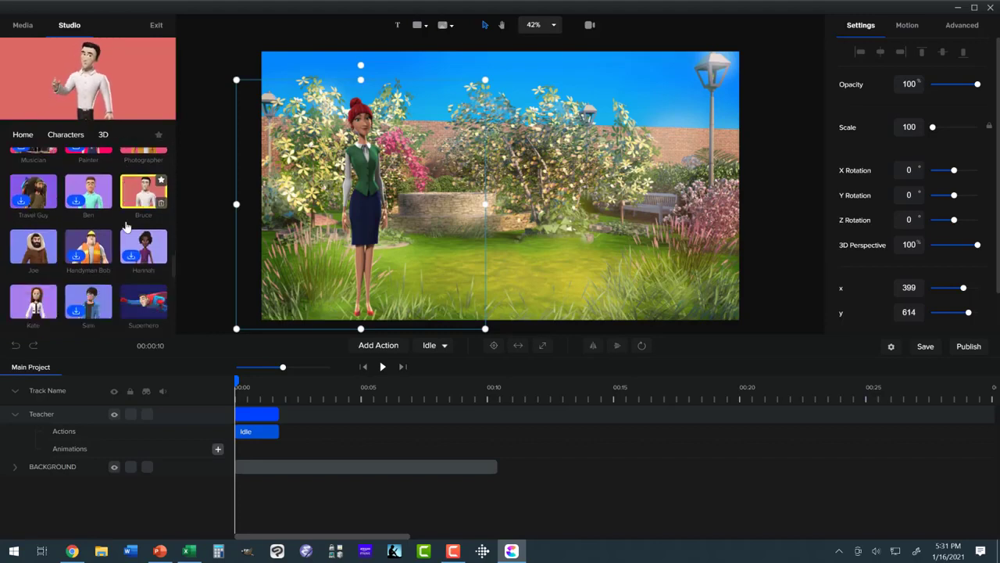
scroll(129, 227, down, 5)
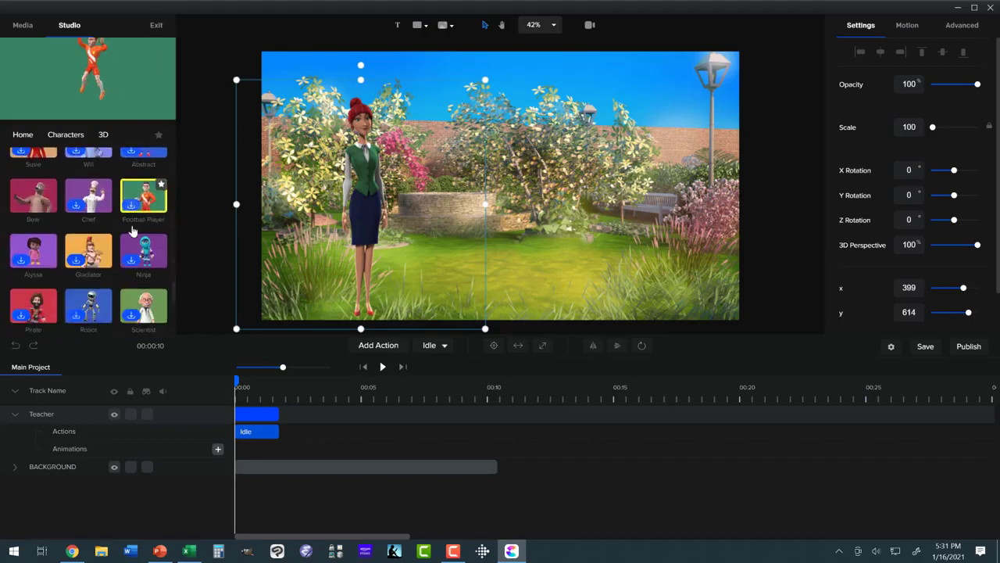
scroll(133, 226, down, 3)
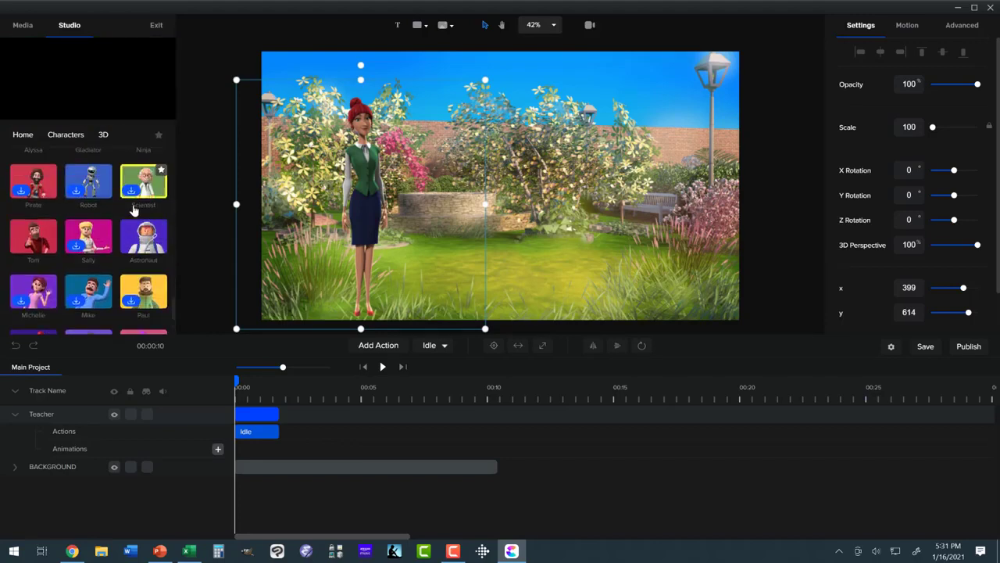
scroll(133, 209, up, 5)
scroll(133, 211, up, 4)
scroll(132, 213, up, 1)
drag(102, 223, 598, 188)
drag(507, 186, 582, 189)
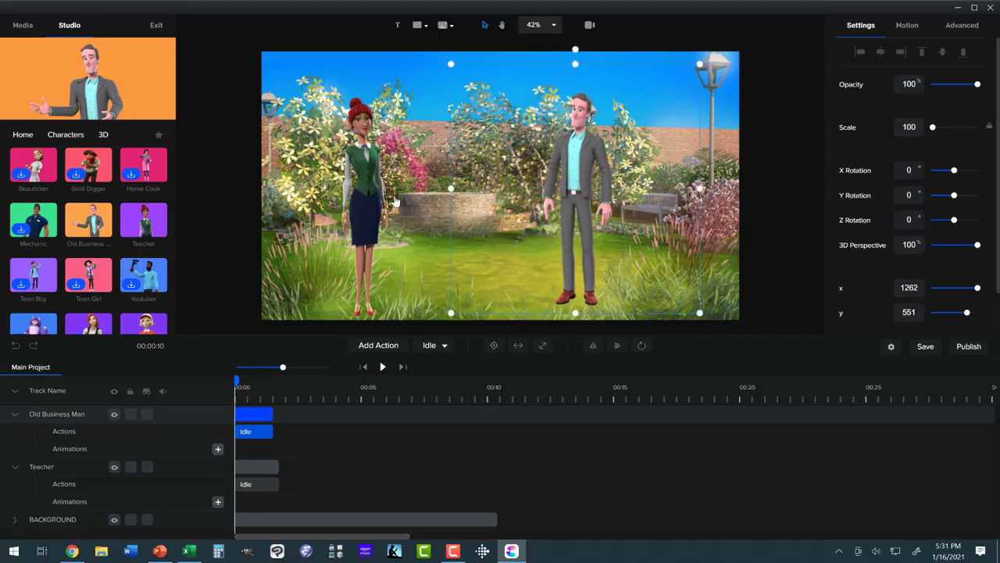
- Change the Teacher's Idle action to Working On Pc
click(360, 197)
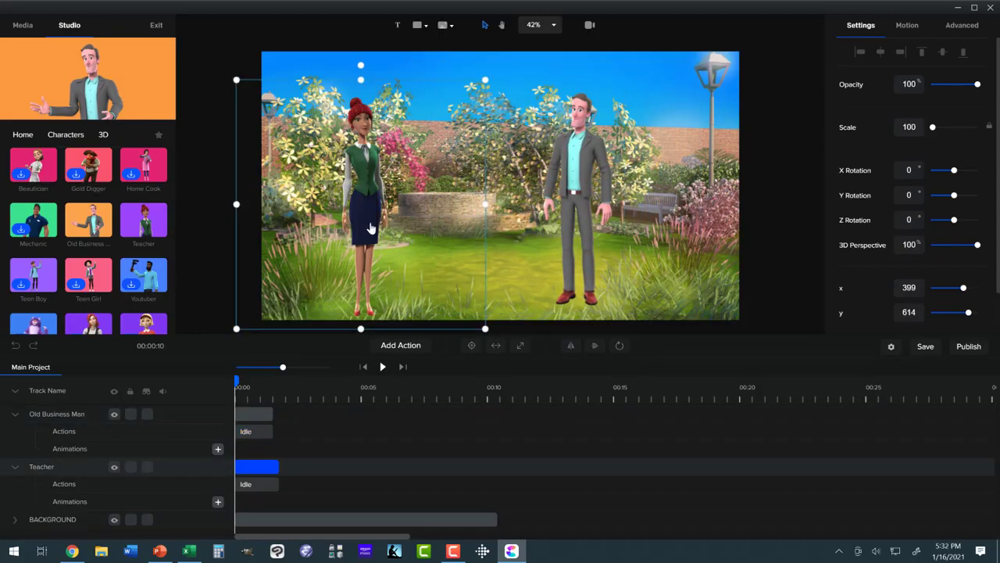
click(258, 485)
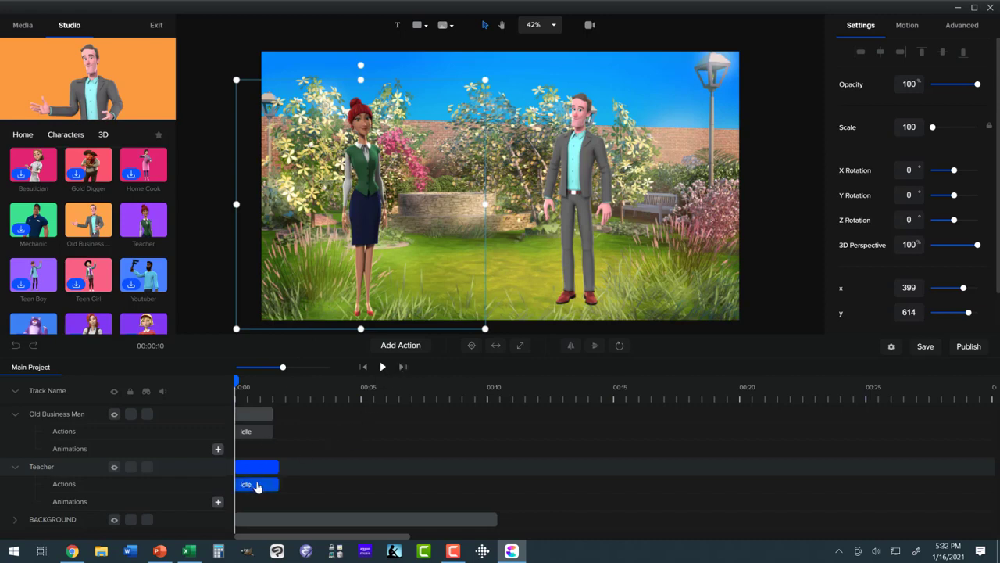
click(257, 485)
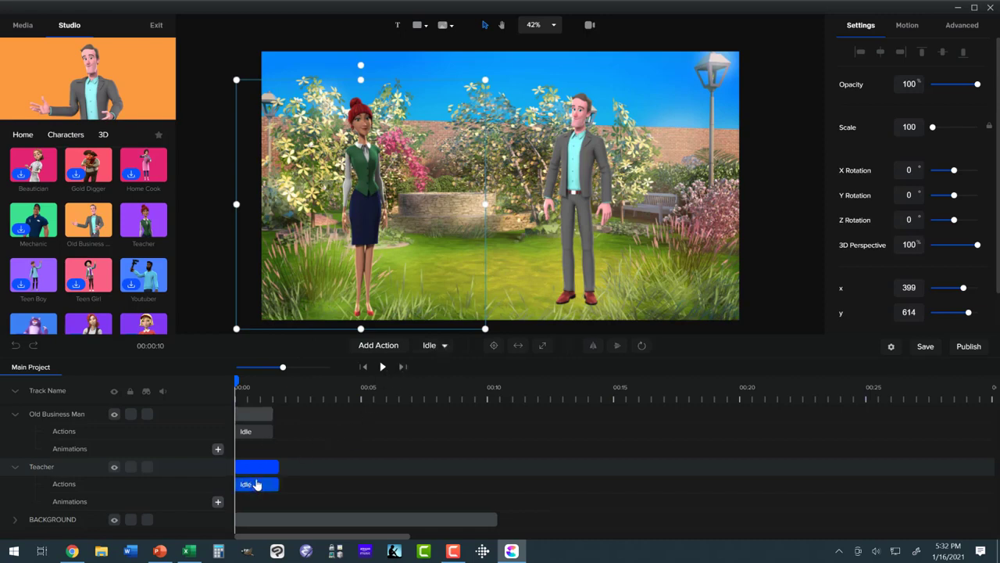
click(442, 347)
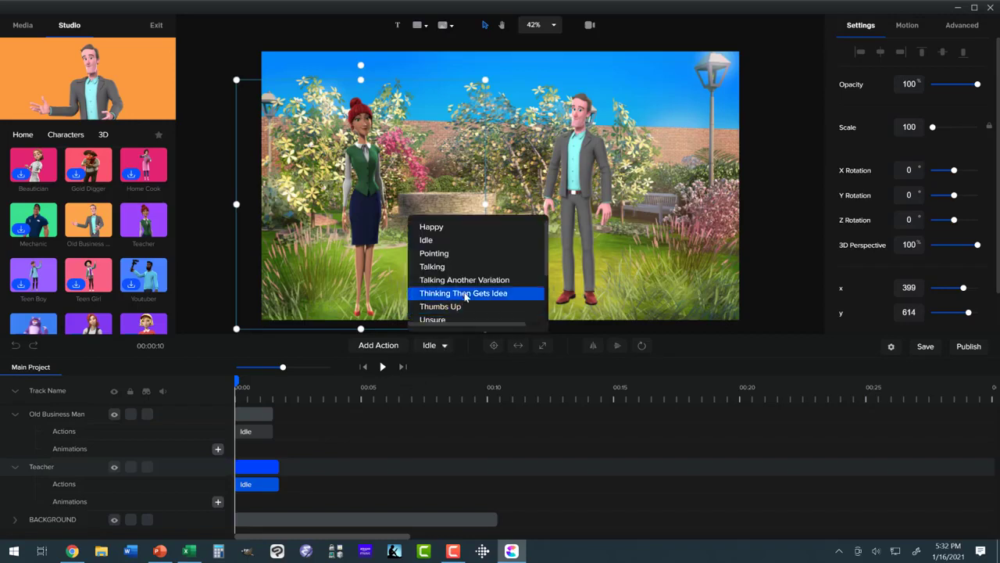
scroll(449, 285, down, 2)
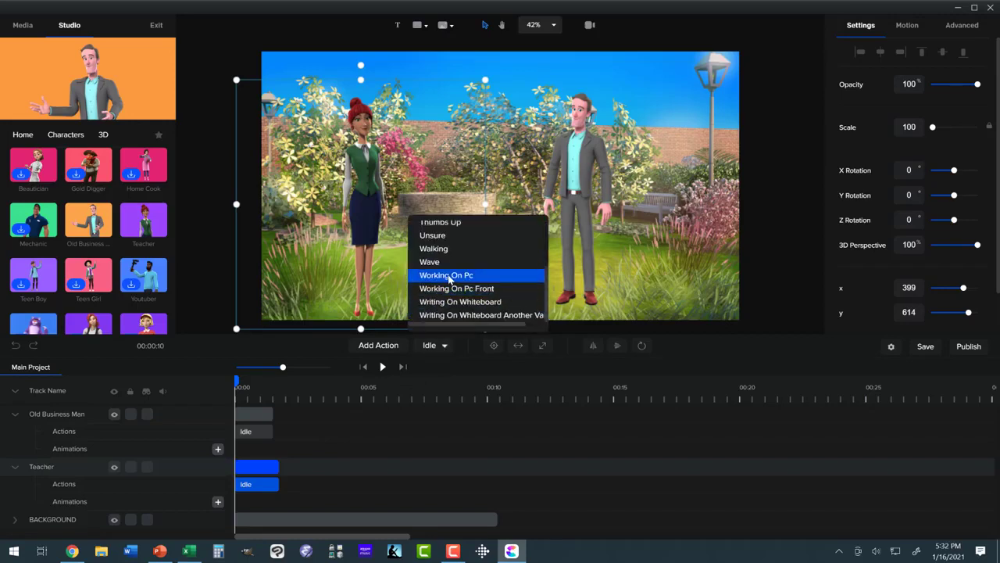
click(449, 278)
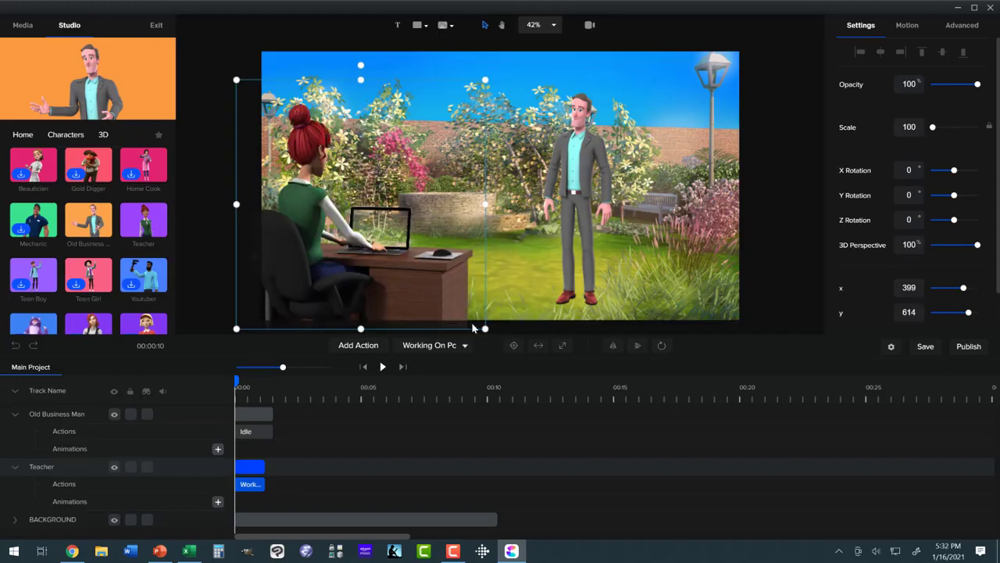
- Enlarge the Teacher to a scale of about 254 and position her in the foreground at about x 690, y 1085
scroll(436, 273, down, 5)
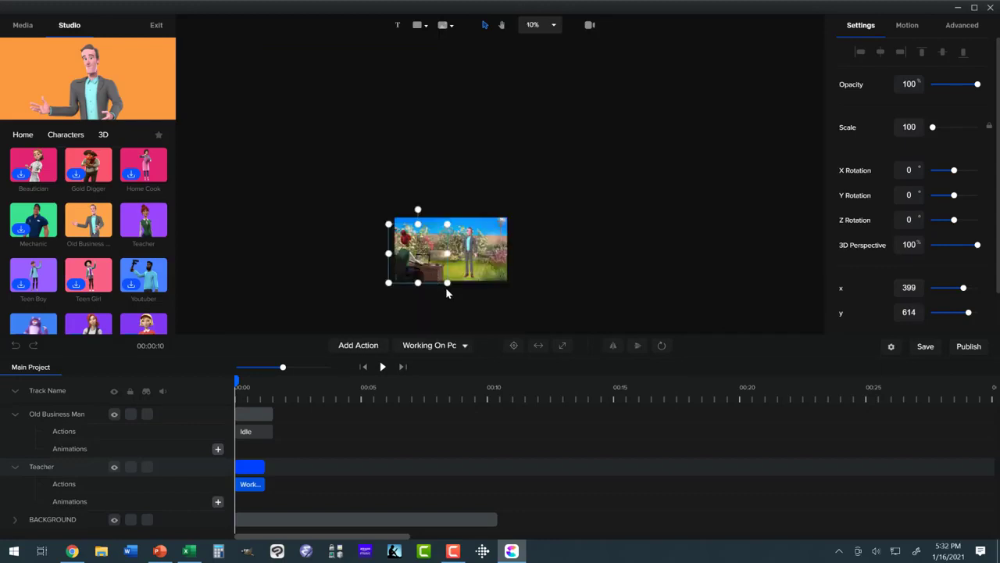
drag(448, 282, 508, 344)
drag(388, 224, 365, 201)
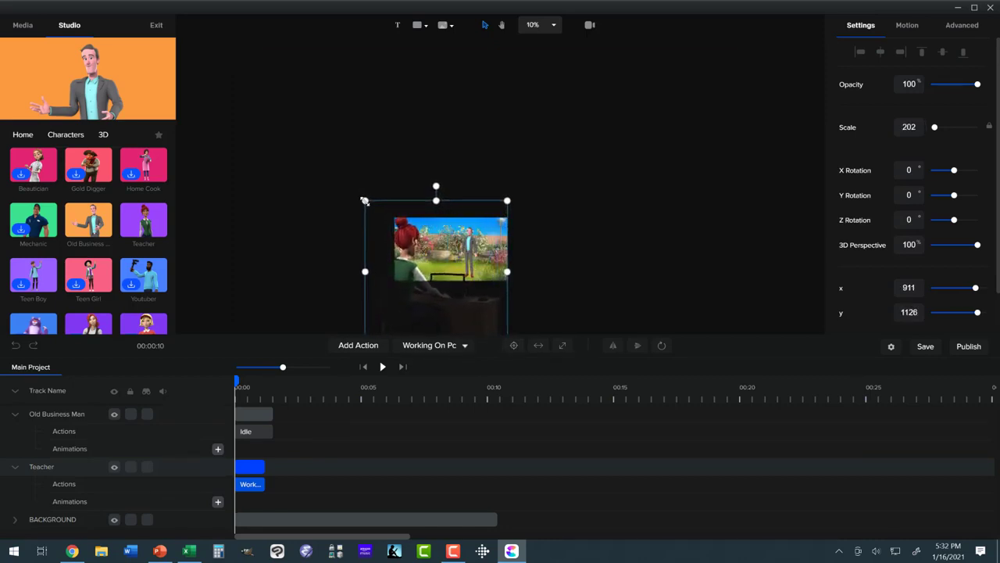
drag(406, 270, 399, 270)
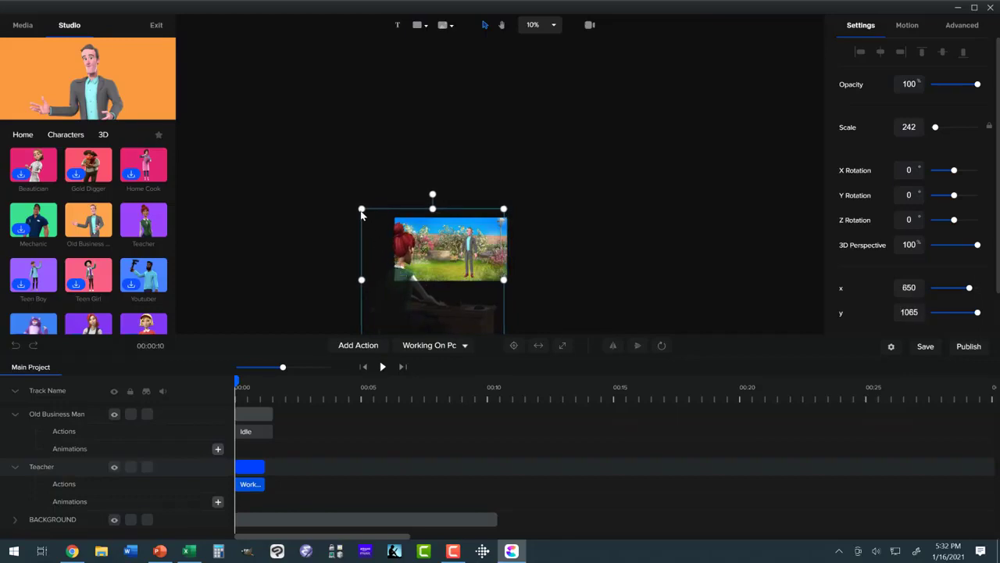
drag(355, 203, 349, 197)
drag(390, 268, 397, 268)
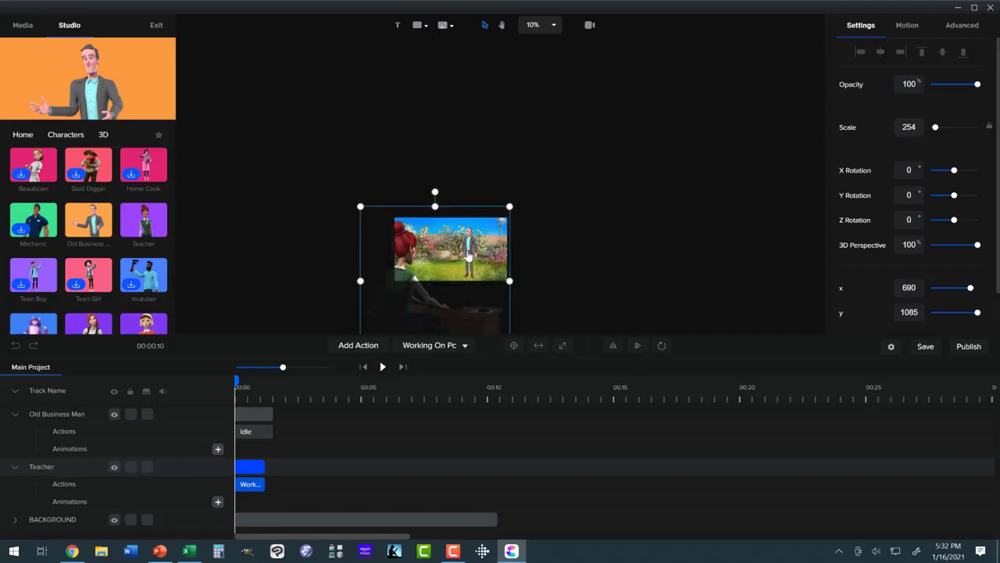
- Change the Old Business Man's action to Talking and enlarge him to a scale of about 366 at about x 1259, y 1506
click(469, 257)
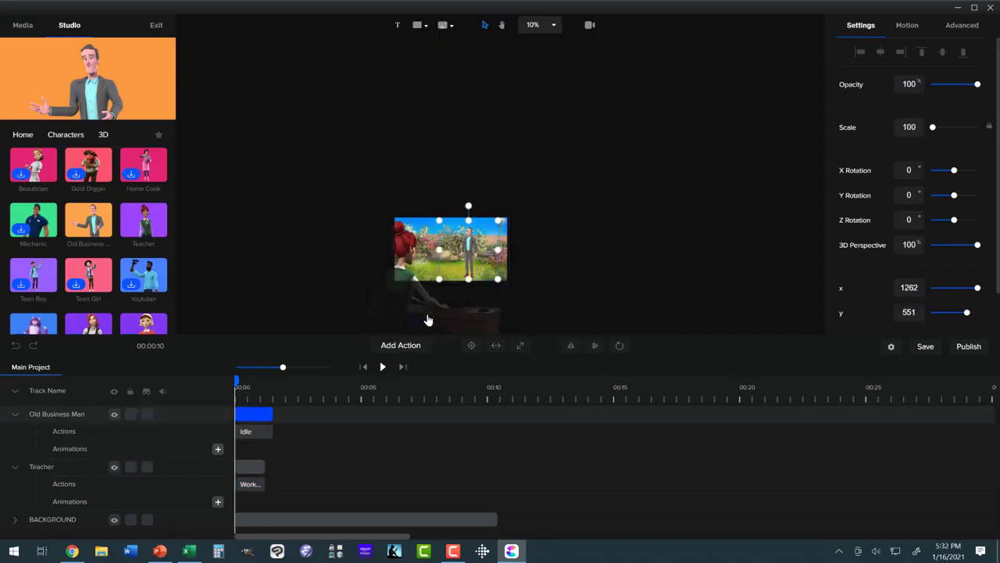
click(246, 439)
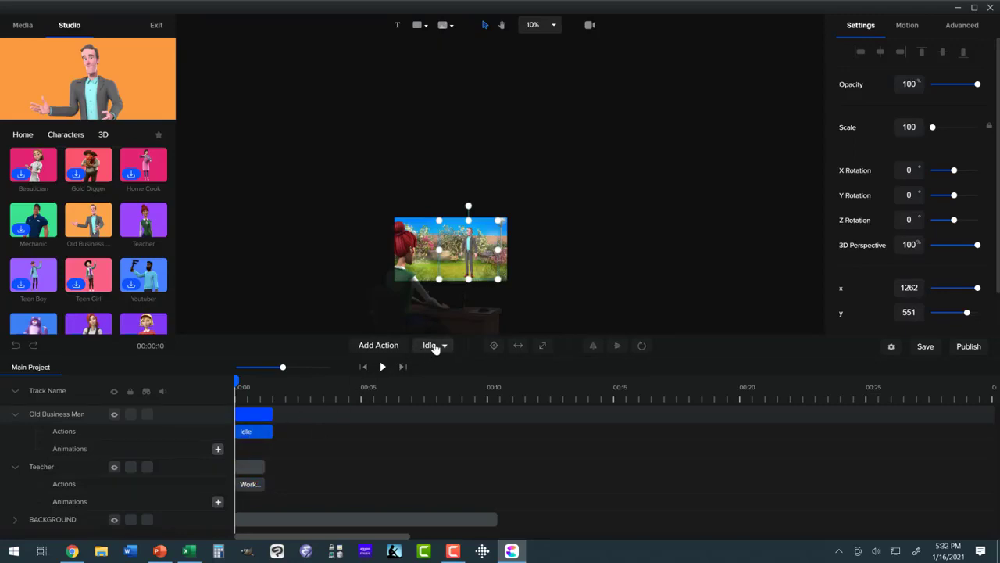
click(435, 347)
scroll(441, 301, down, 2)
scroll(442, 297, down, 1)
scroll(443, 295, up, 2)
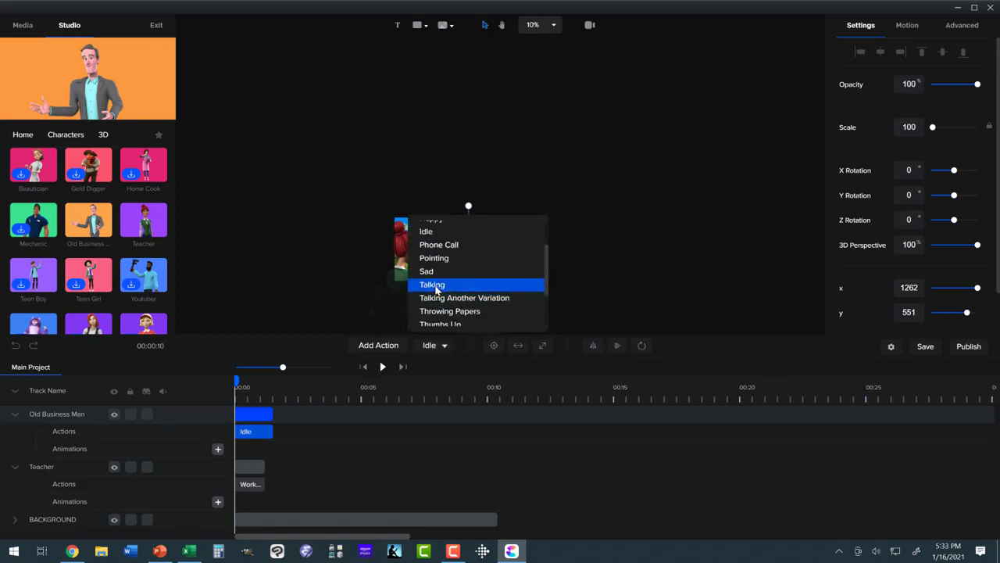
click(432, 284)
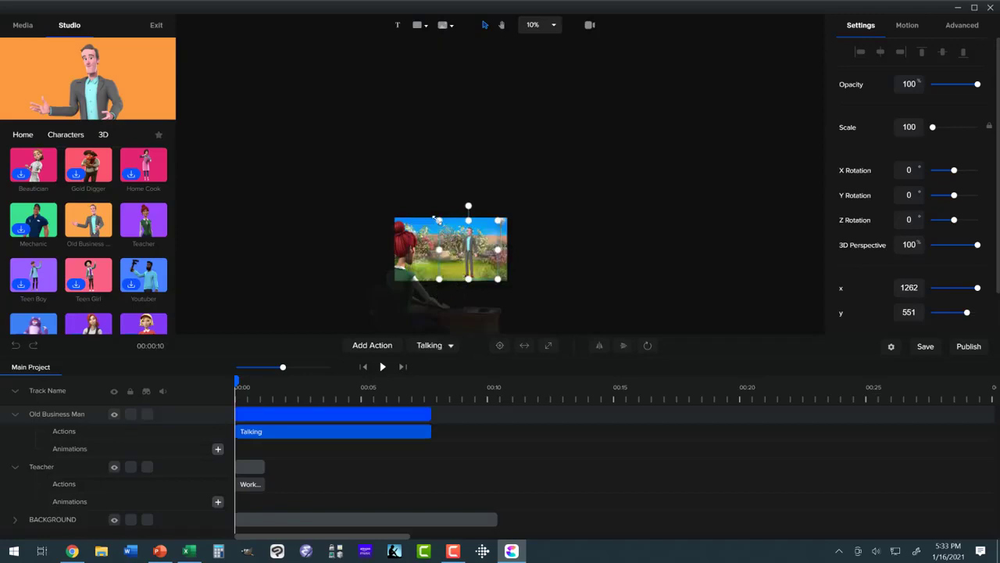
drag(384, 186, 285, 121)
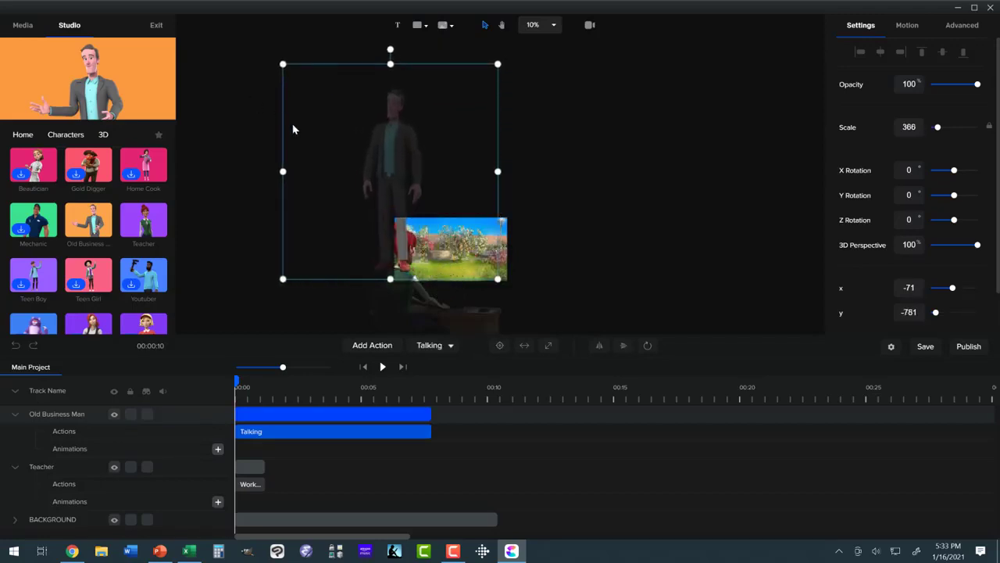
drag(371, 160, 449, 286)
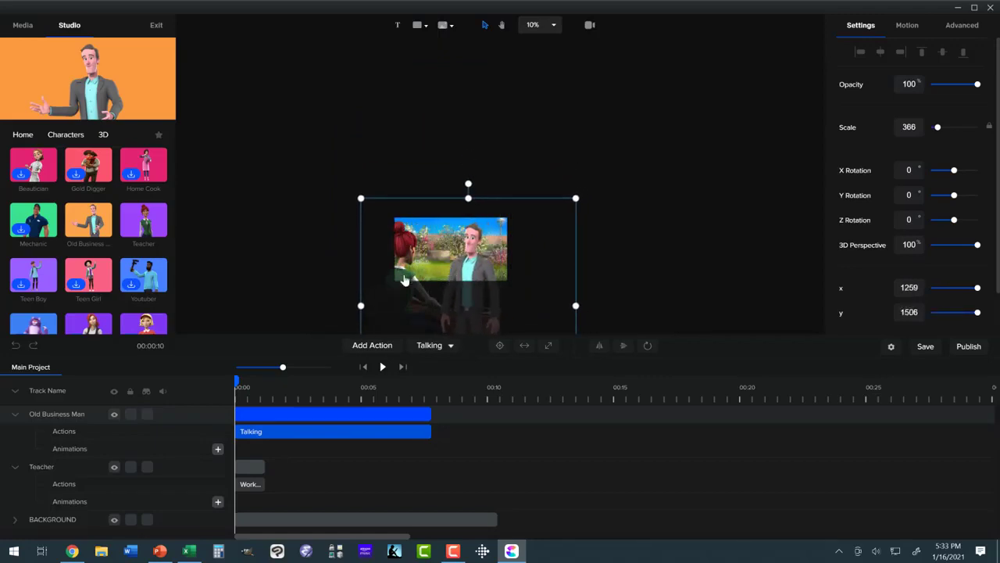
- Append two more Working On Pc actions to the Teacher's track
click(250, 485)
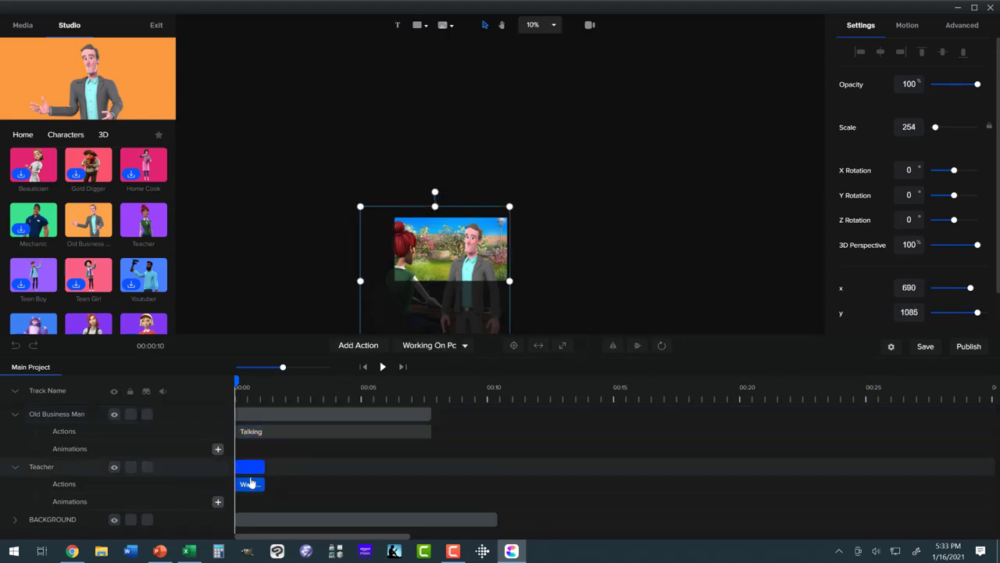
click(248, 467)
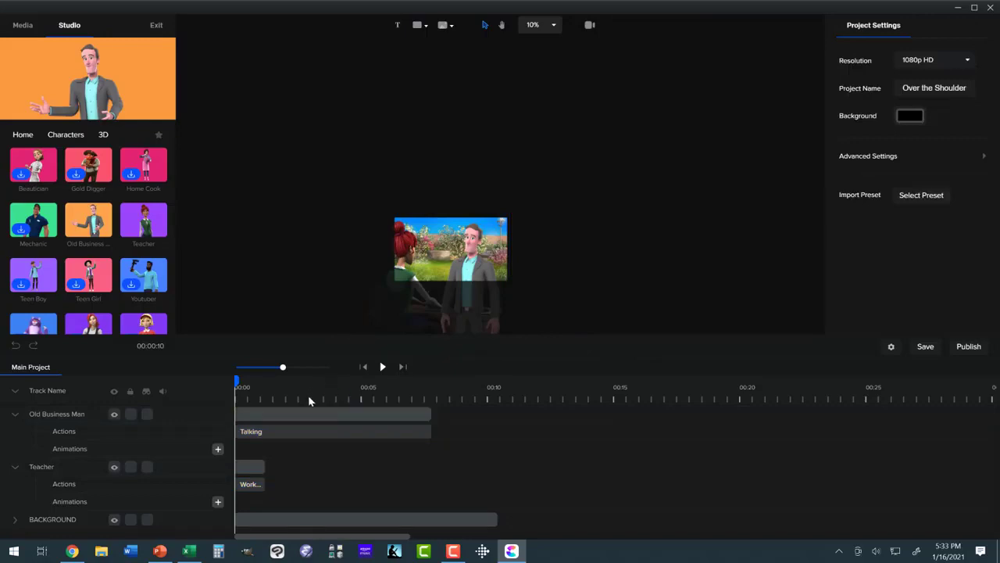
click(255, 467)
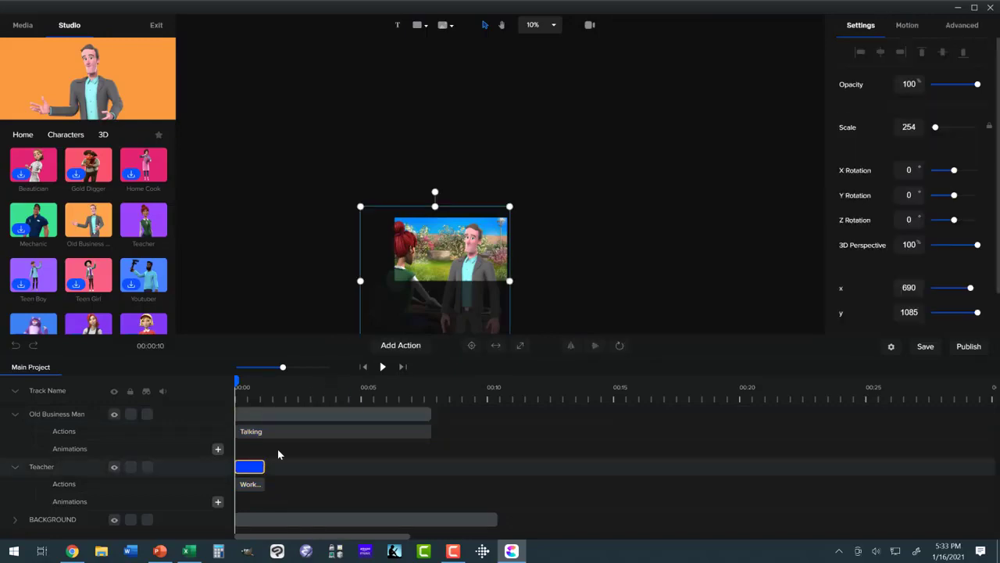
click(384, 350)
scroll(396, 316, down, 3)
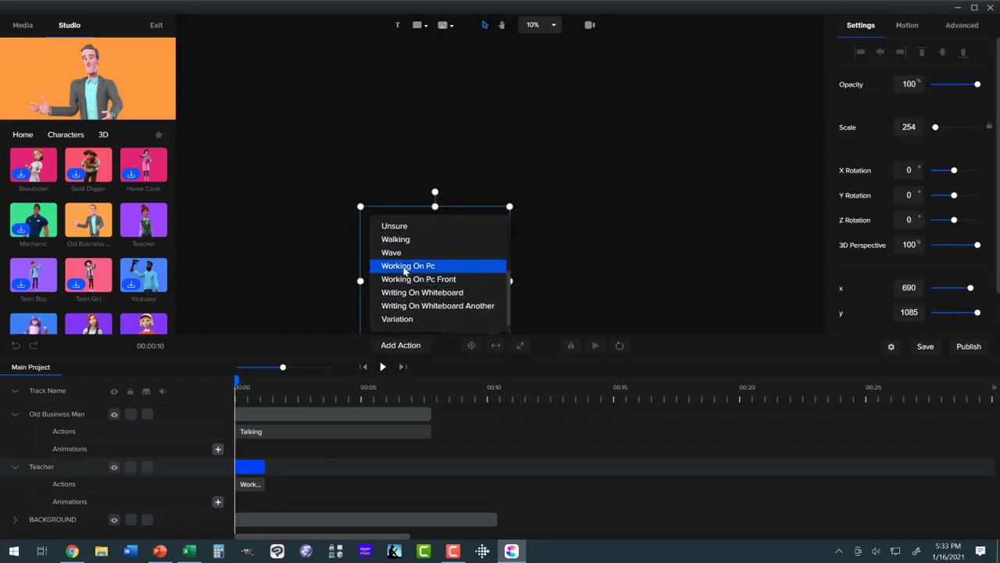
click(404, 270)
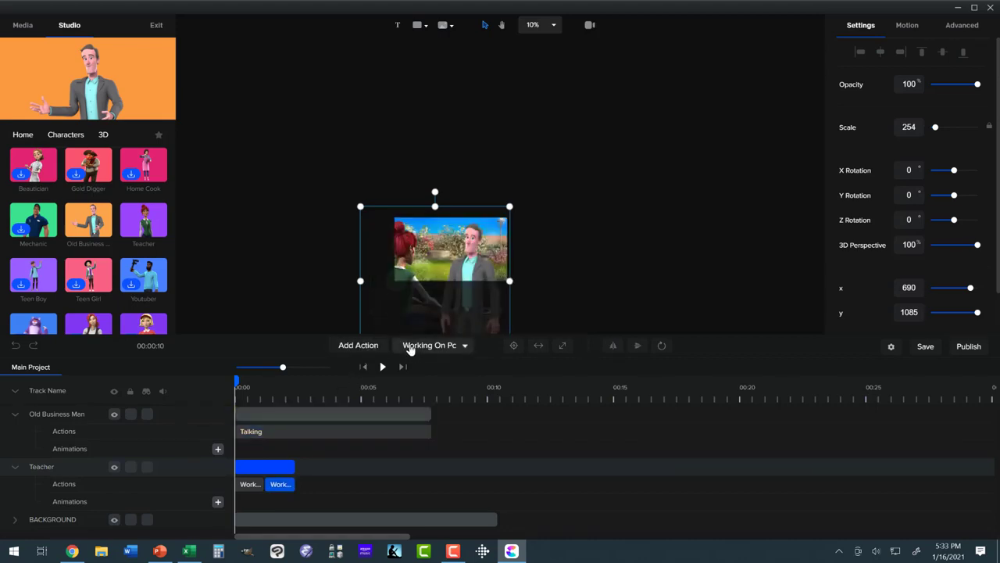
click(375, 346)
scroll(389, 307, down, 3)
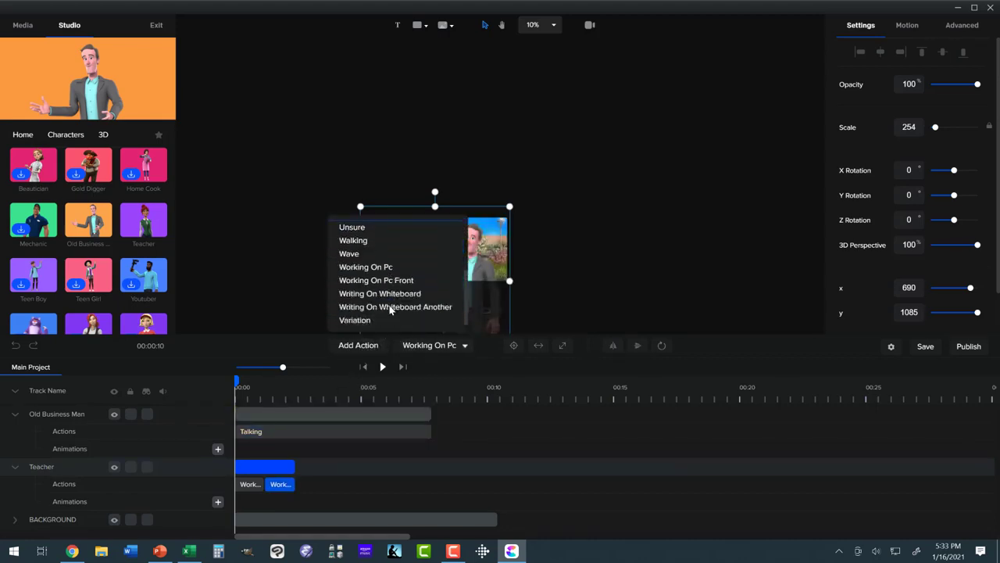
click(384, 267)
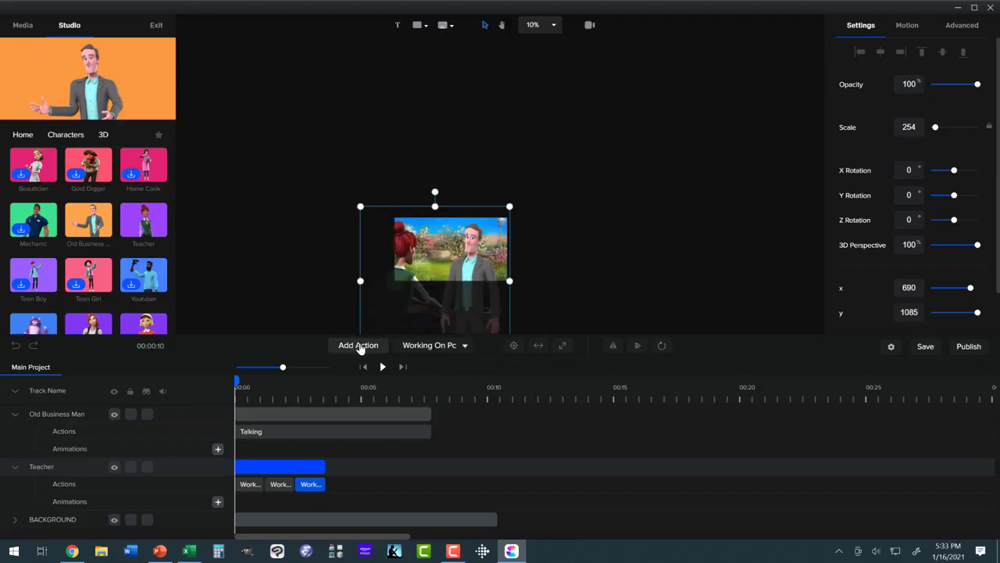
- Append four more Working On Pc actions to the Teacher's track so it runs past the Old Business Man's Talking action
click(360, 347)
scroll(365, 314, down, 4)
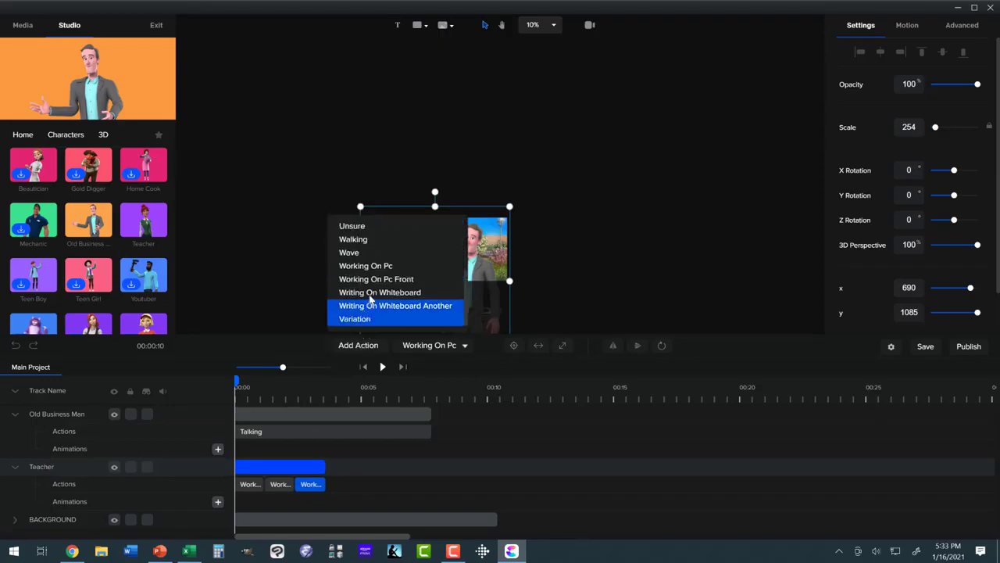
click(373, 262)
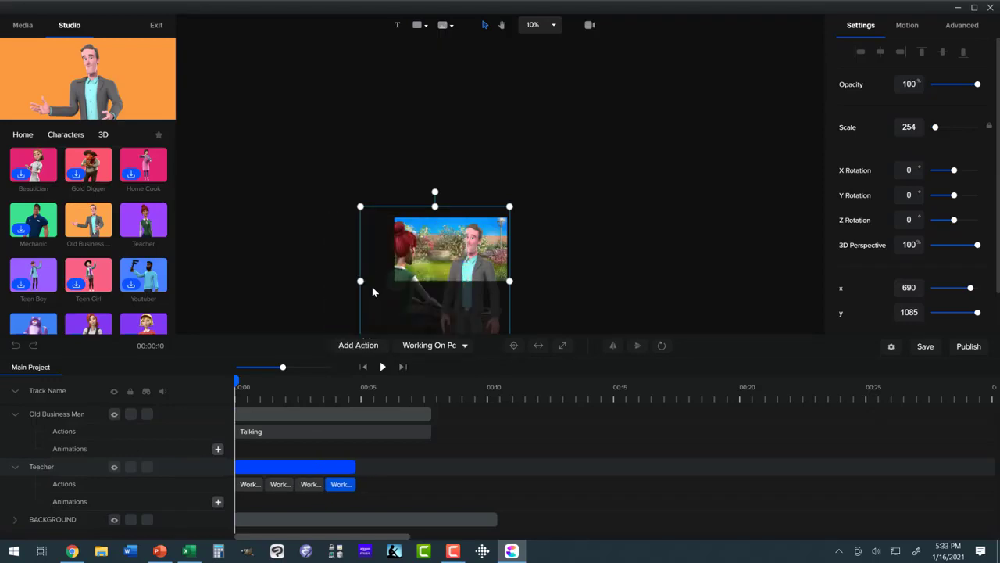
click(338, 458)
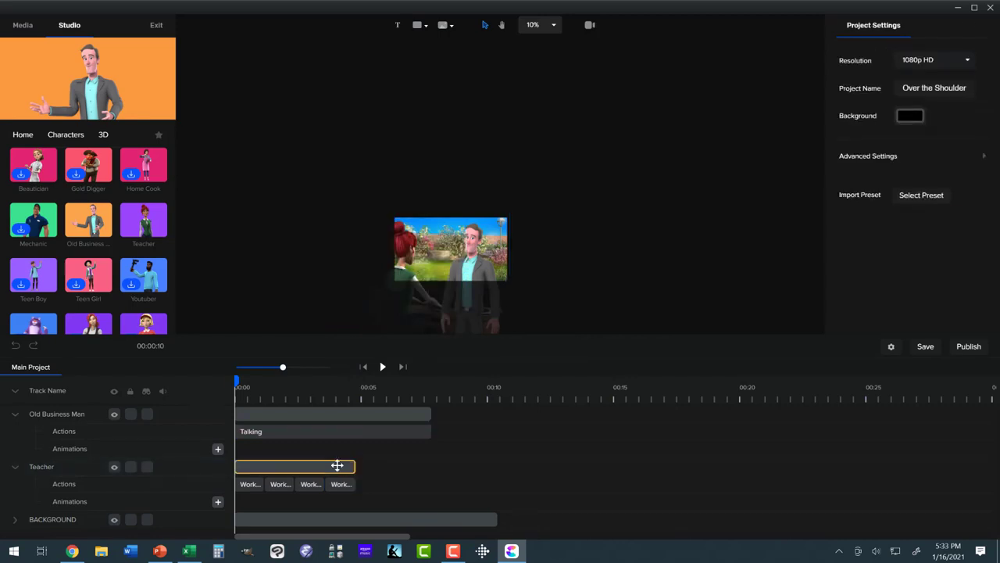
click(337, 466)
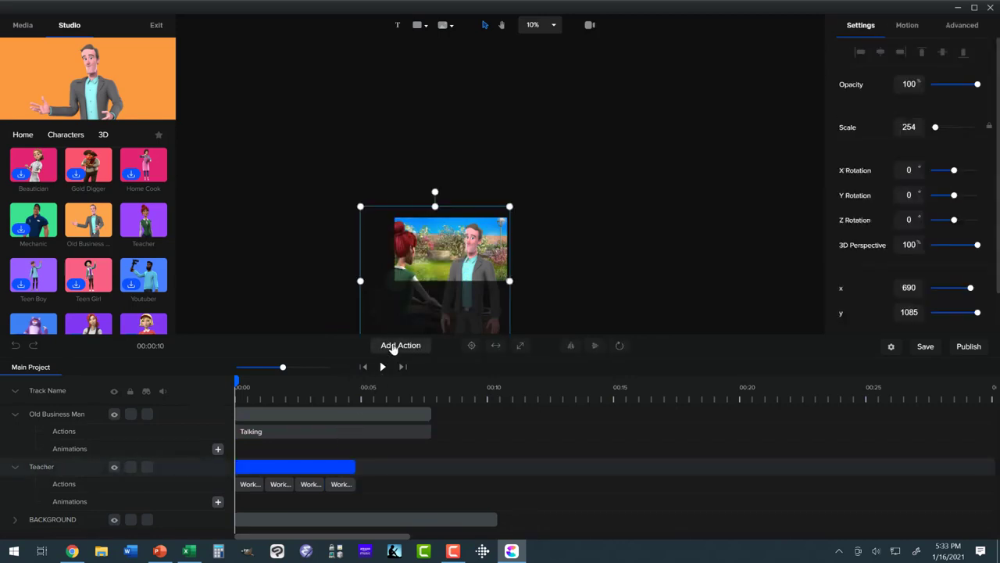
click(393, 348)
scroll(388, 297, down, 3)
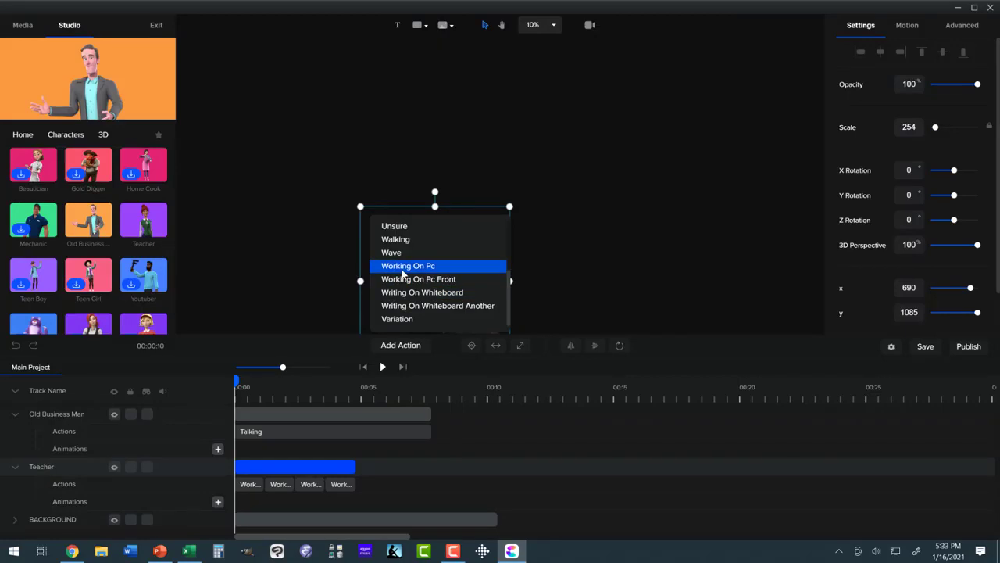
click(404, 268)
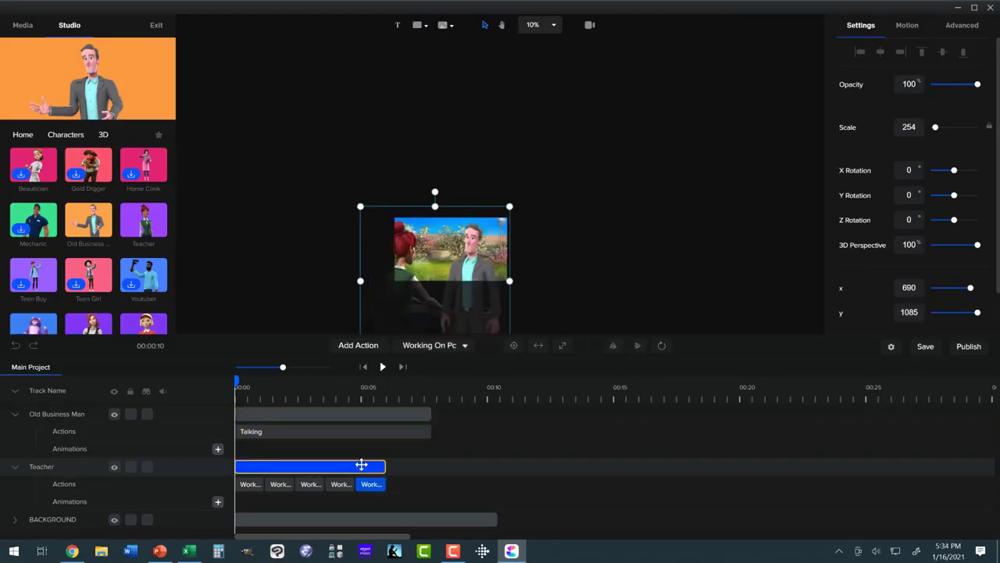
click(363, 346)
scroll(390, 306, down, 3)
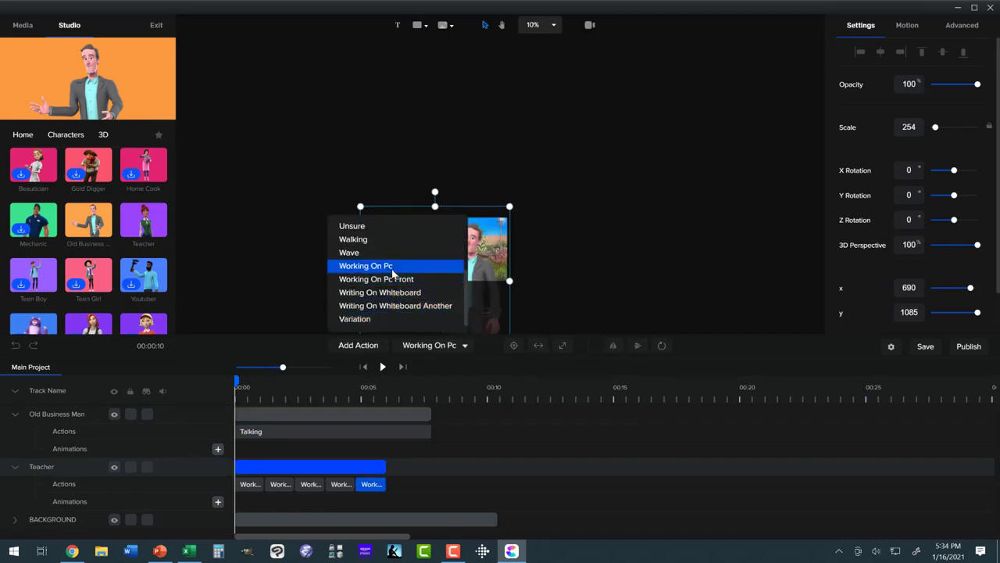
click(392, 267)
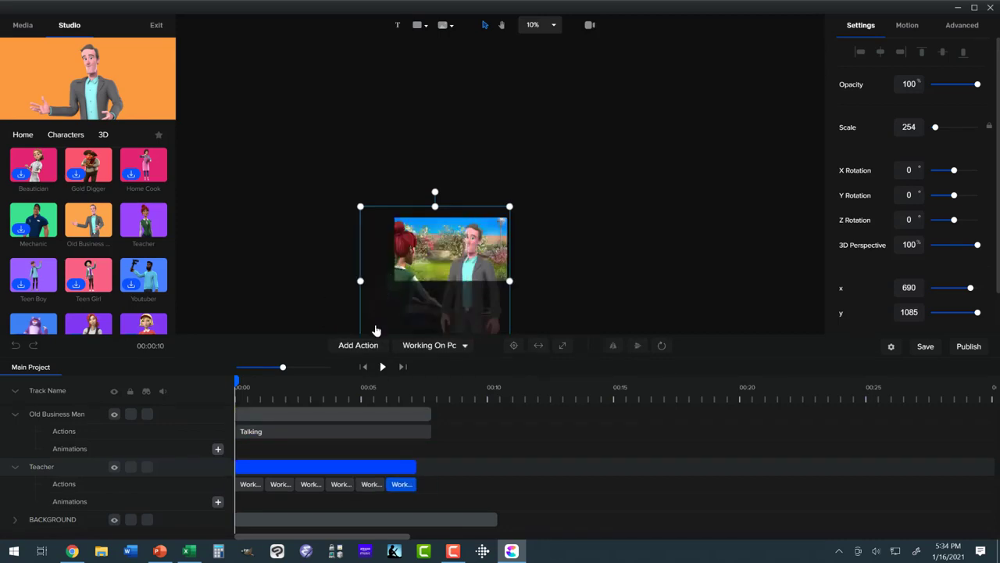
click(394, 434)
click(429, 414)
click(375, 347)
scroll(386, 310, down, 3)
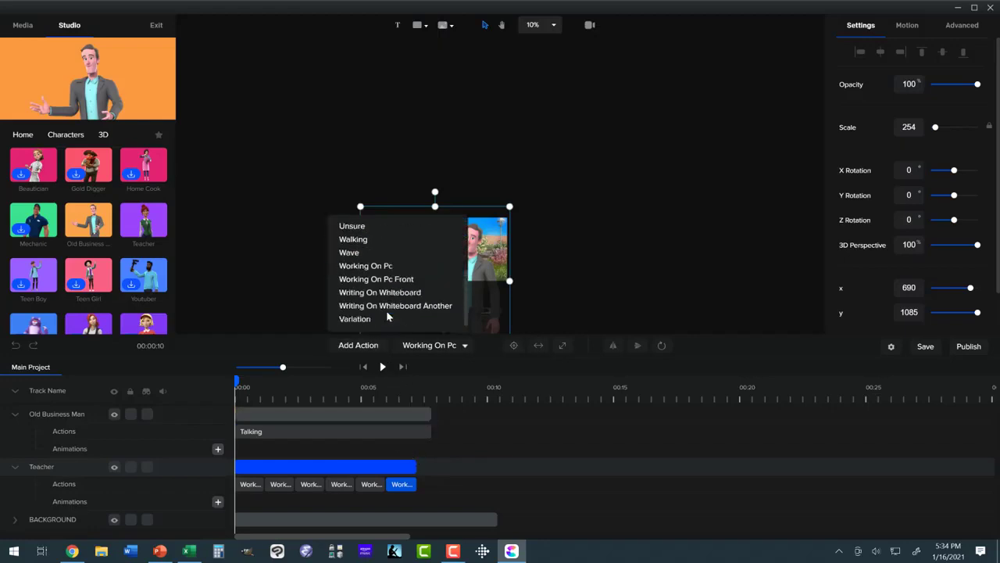
click(383, 268)
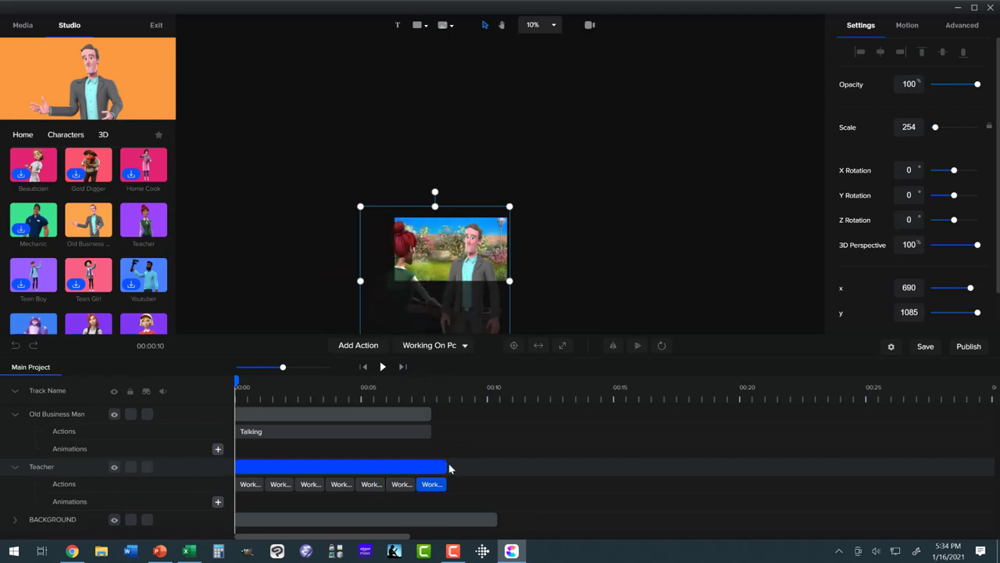
- Trim the Teacher and BACKGROUND clips to end with the Old Business Man's Talking clip, and play back the scene
drag(427, 470, 429, 472)
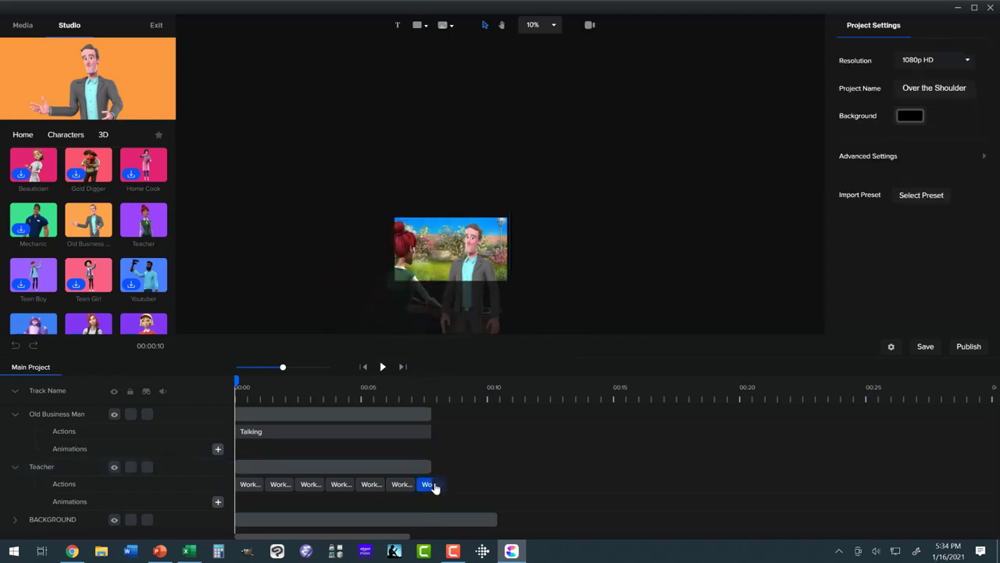
drag(494, 519, 430, 518)
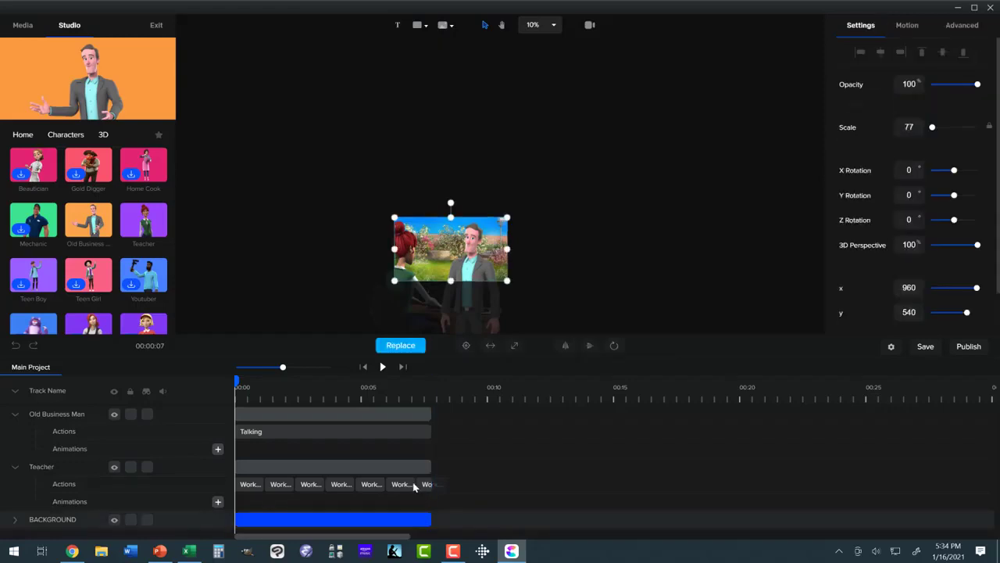
click(551, 25)
click(549, 43)
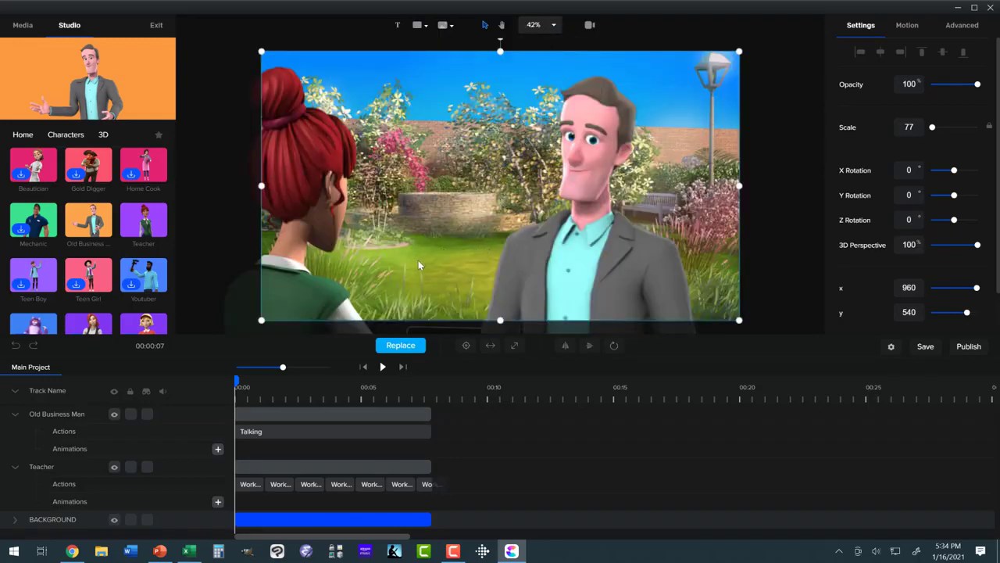
click(381, 369)
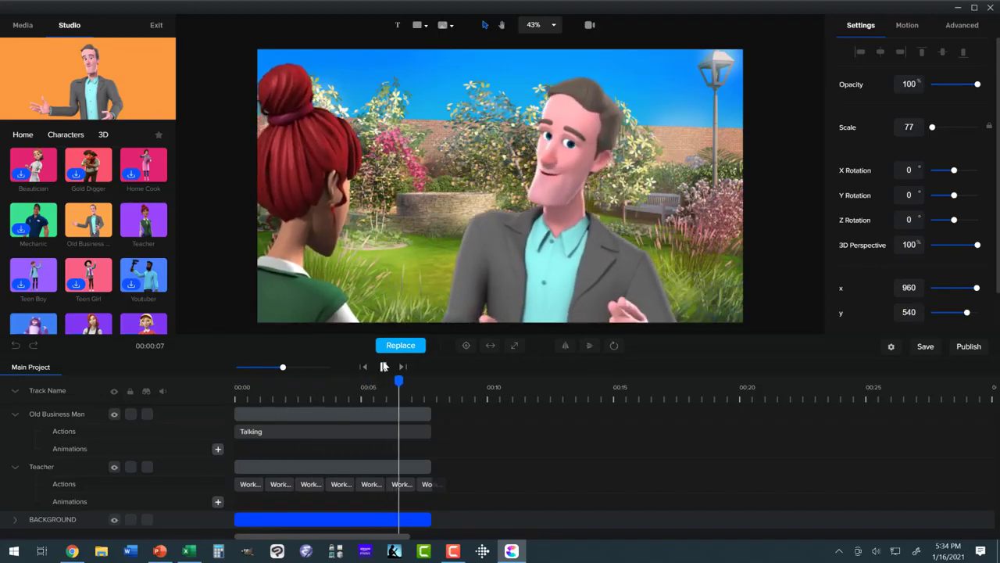
click(384, 366)
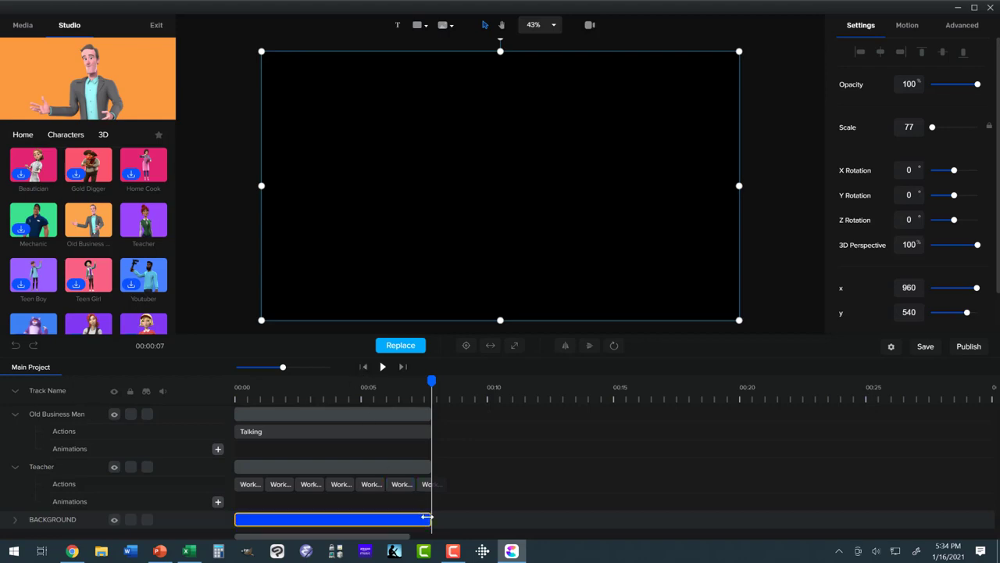
- Extend the BACKGROUND clip to about 16 seconds and add a new Teacher and Old Business Man where the first shot ends
drag(434, 516, 640, 519)
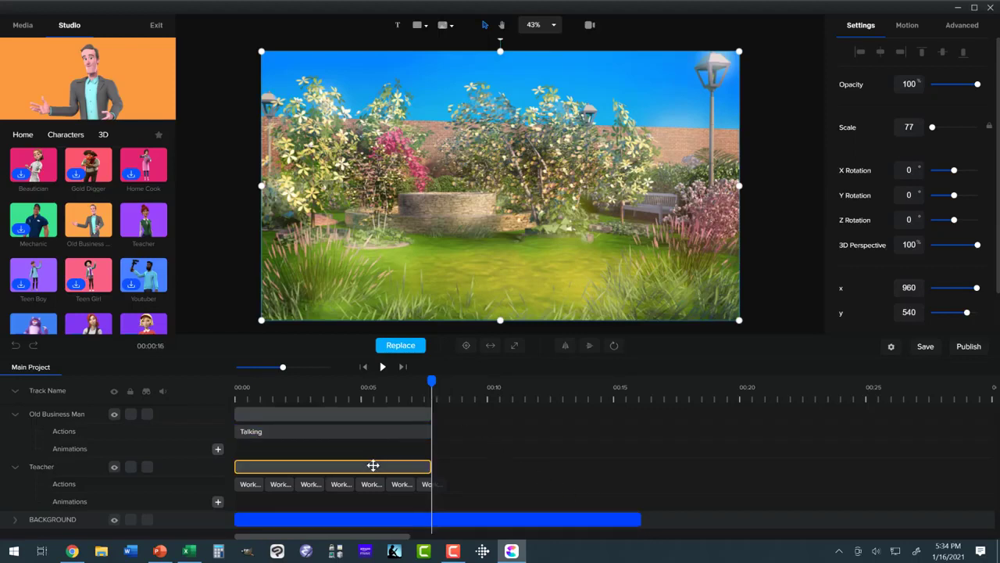
mouse_move(143, 226)
drag(143, 226, 381, 244)
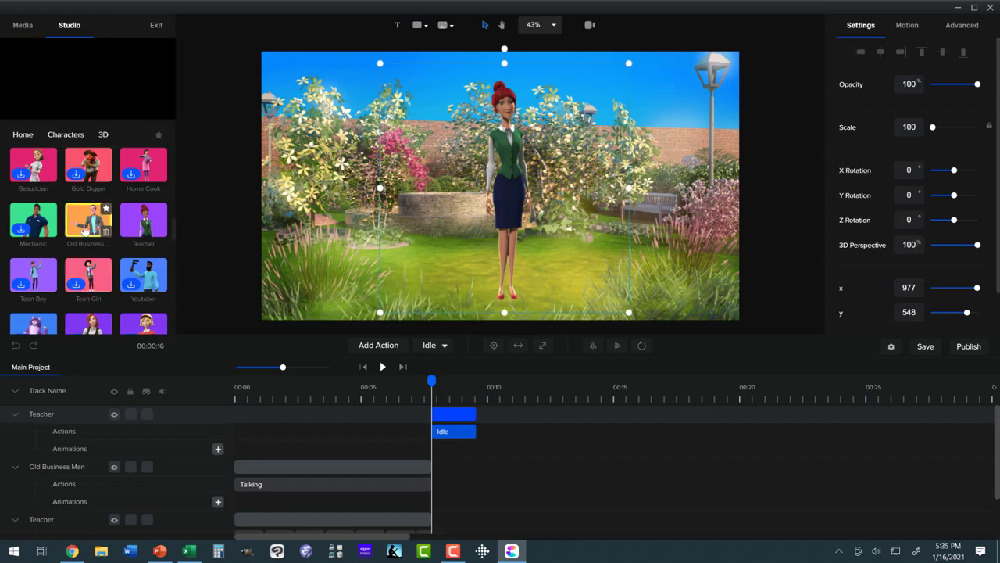
drag(88, 220, 582, 240)
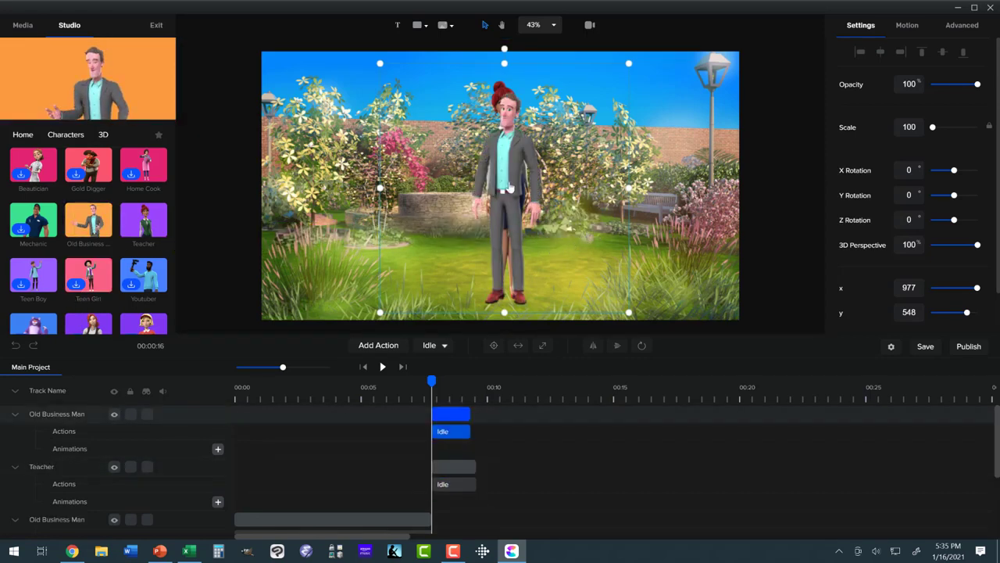
- Try the Working On Pc Front action on the new Old Business Man in place of Idle
click(450, 434)
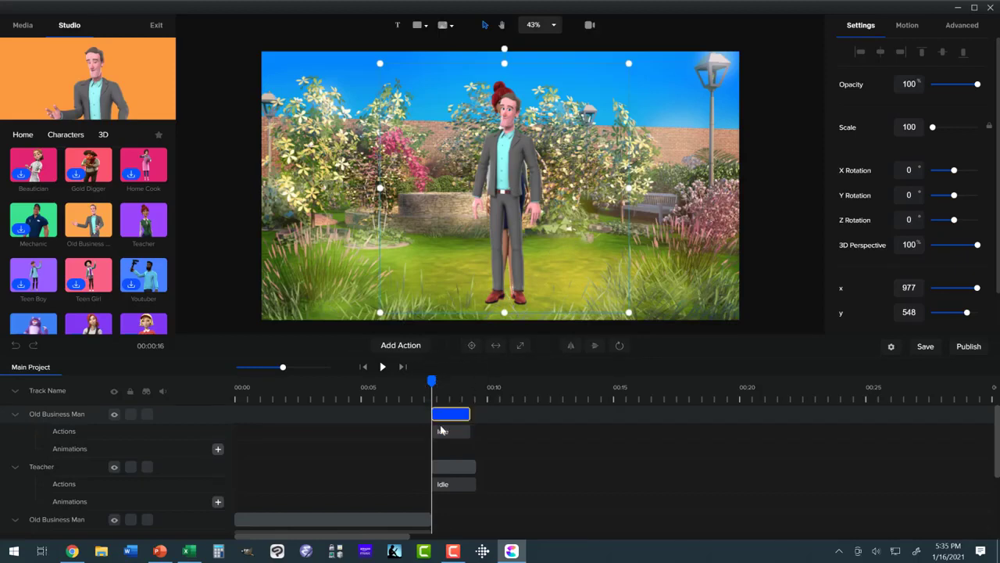
click(445, 435)
click(443, 348)
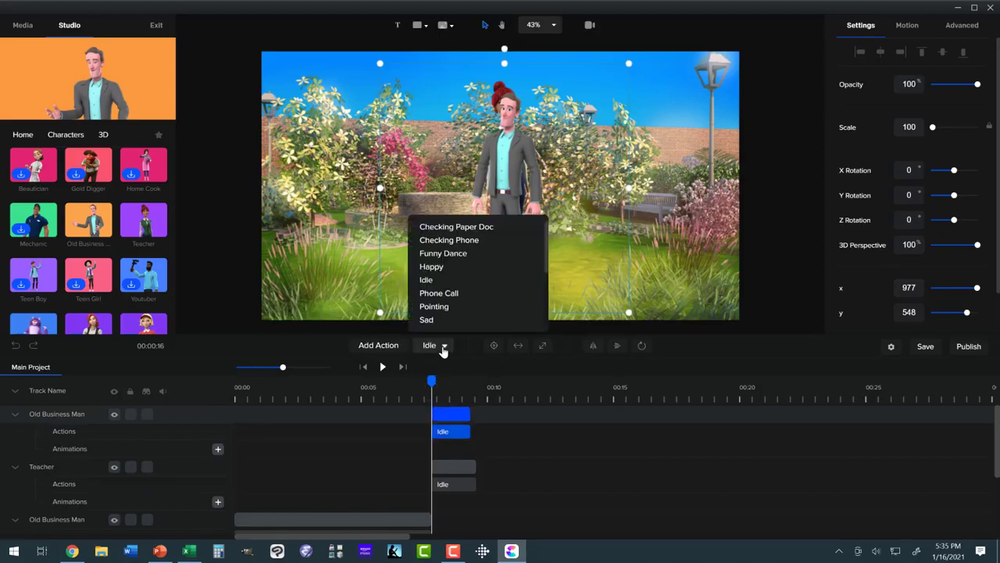
scroll(478, 269, down, 5)
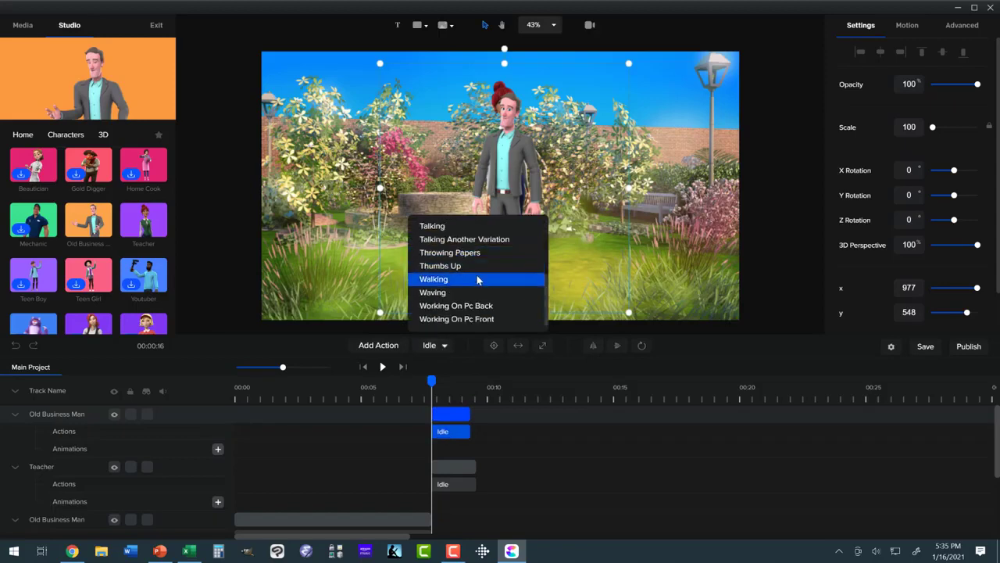
click(466, 318)
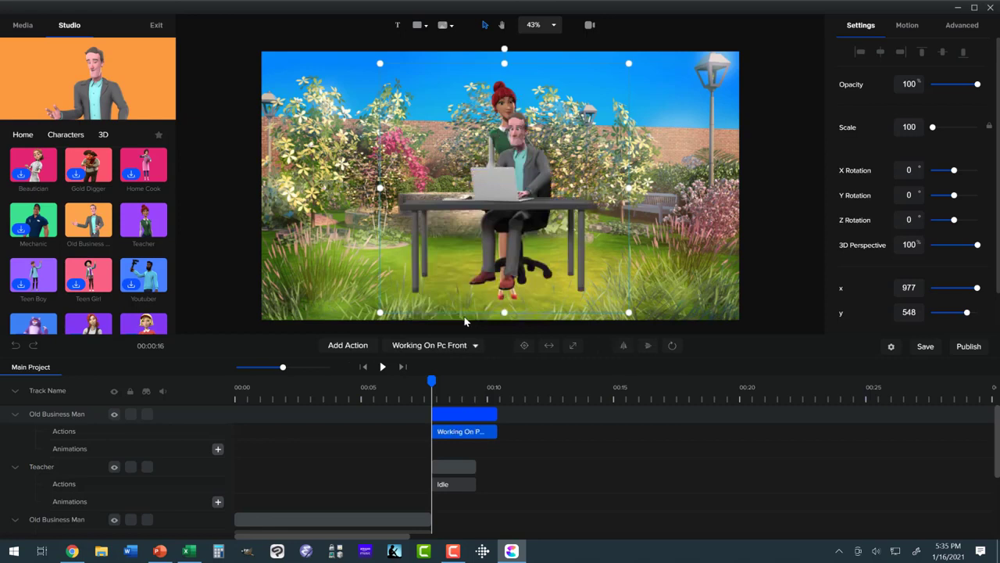
- Change the new Old Business Man's action to Working On Pc Back and mirror him horizontally
click(466, 345)
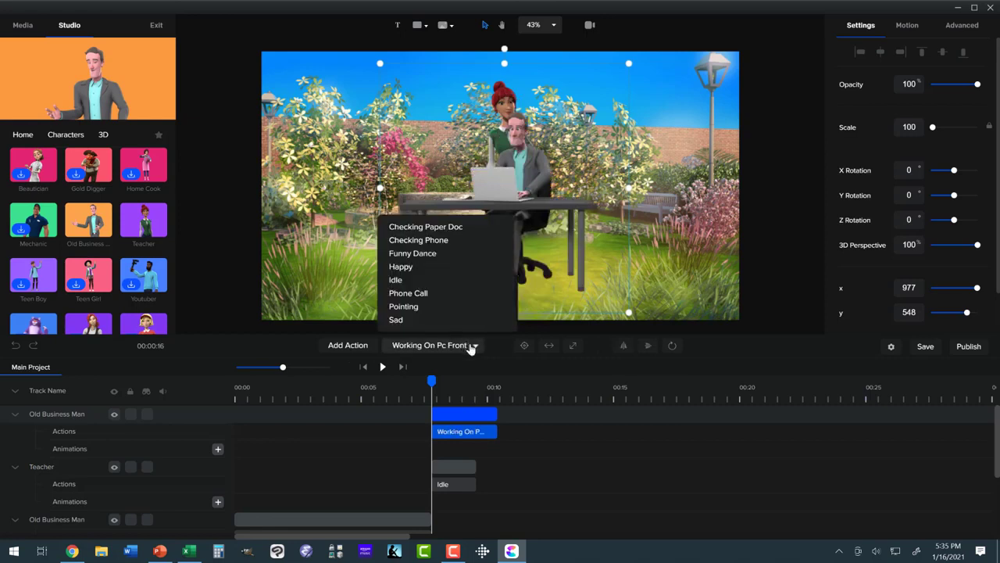
scroll(468, 312, down, 5)
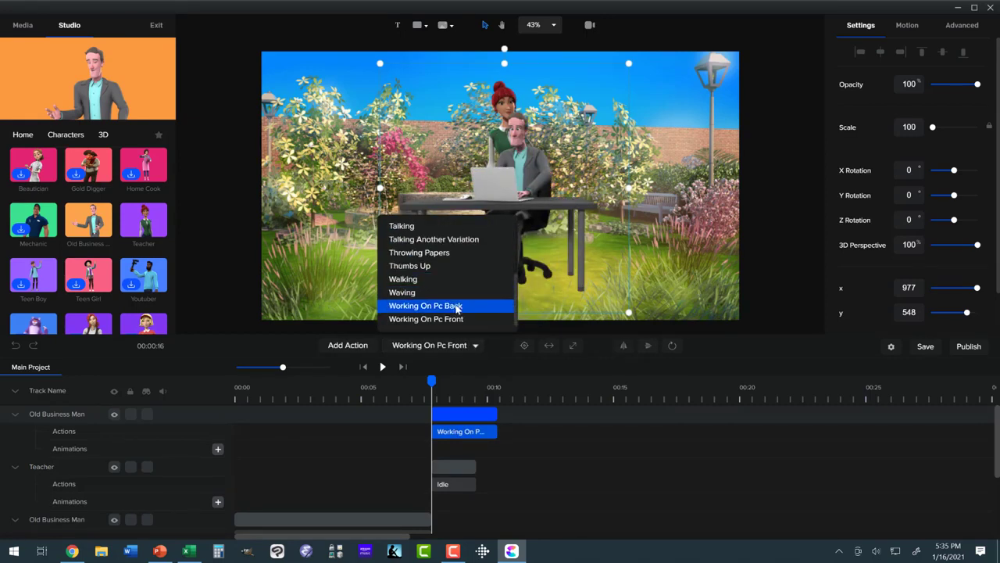
click(458, 306)
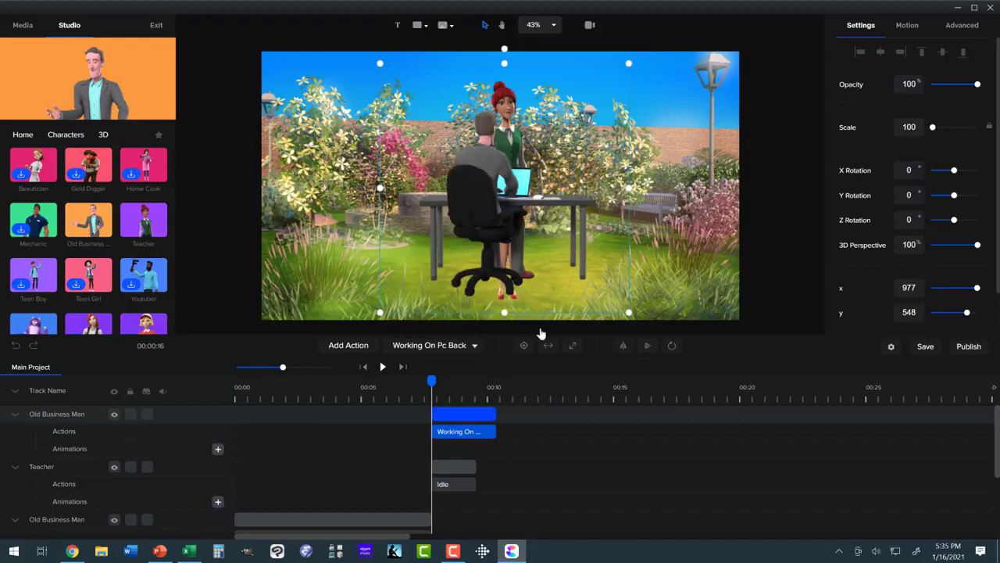
click(623, 345)
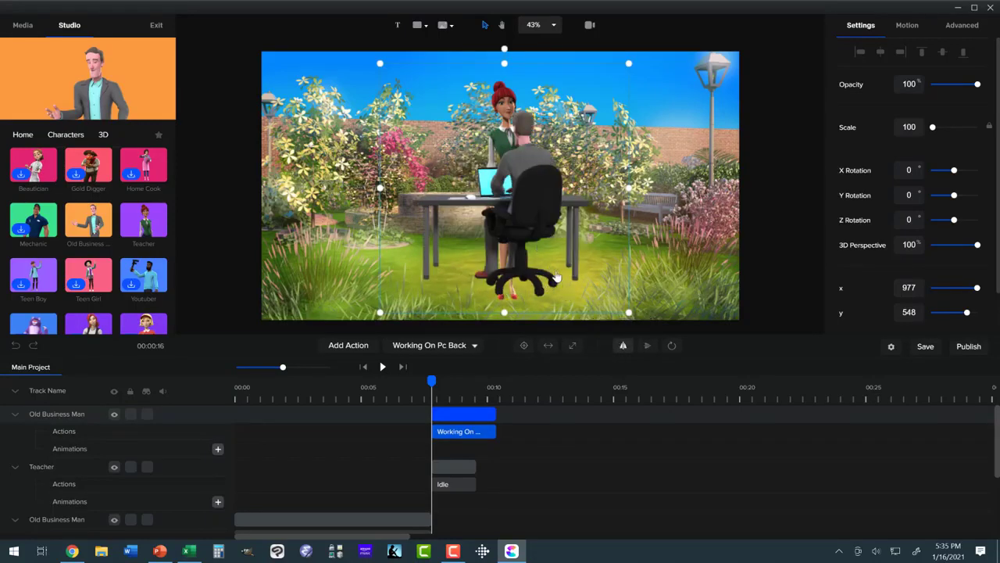
- Enlarge the mirrored Old Business Man to a scale of about 280 at about x 1195, y 766
scroll(555, 277, down, 5)
drag(565, 271, 633, 330)
drag(507, 213, 458, 174)
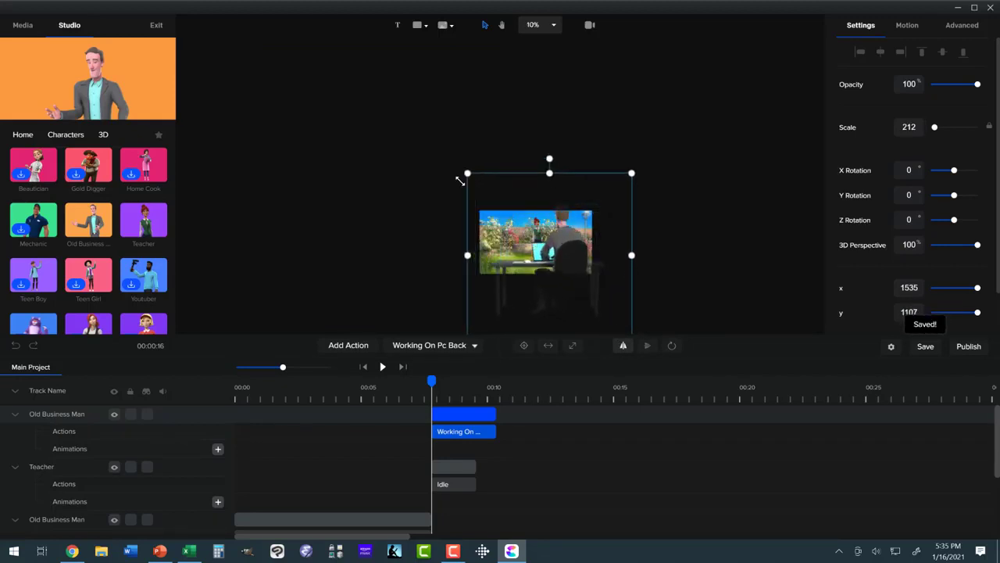
click(518, 250)
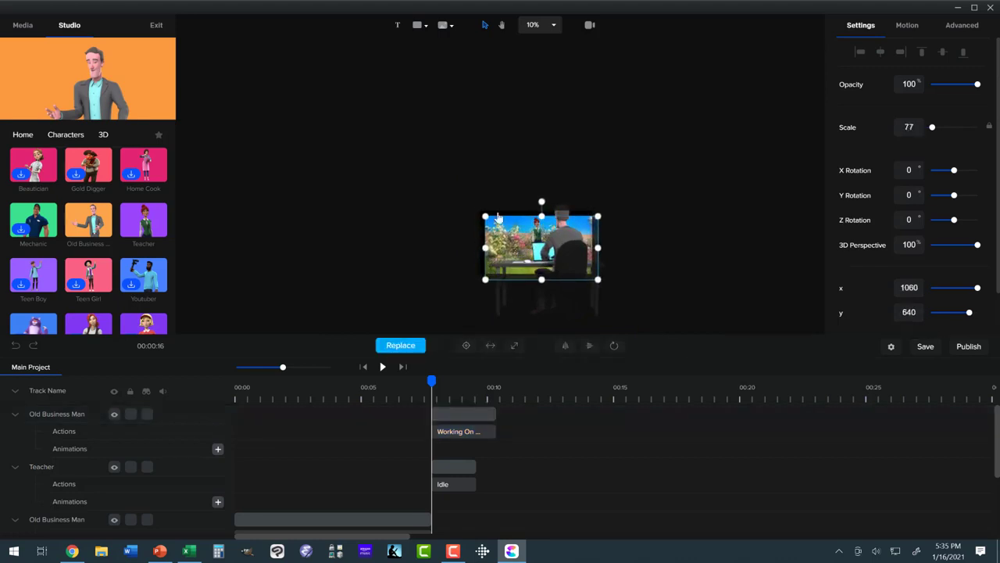
click(14, 346)
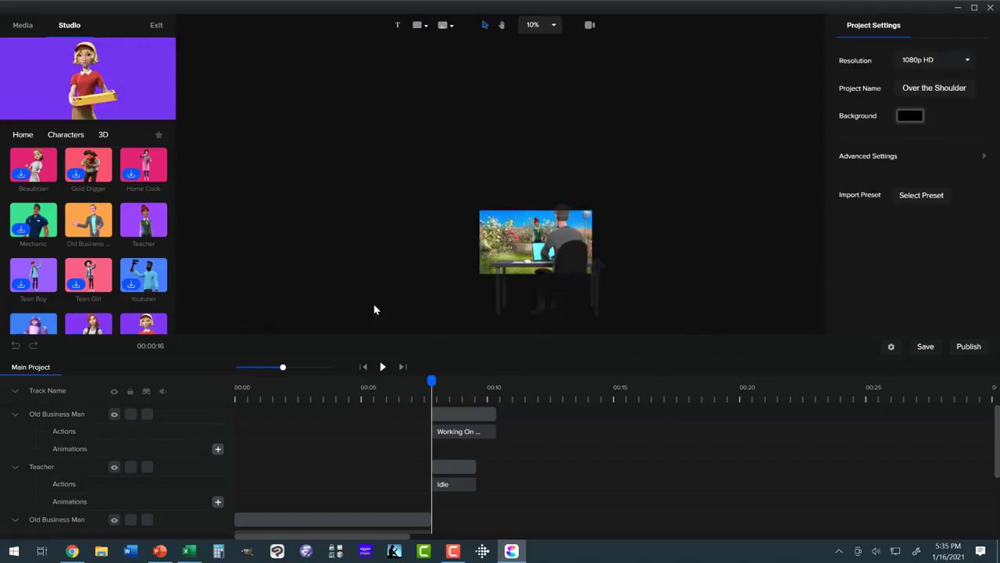
- Enlarge the mirrored Old Business Man further to a scale of about 441 and position him in the foreground at about x 1197, y 1498
click(572, 254)
drag(572, 254, 583, 283)
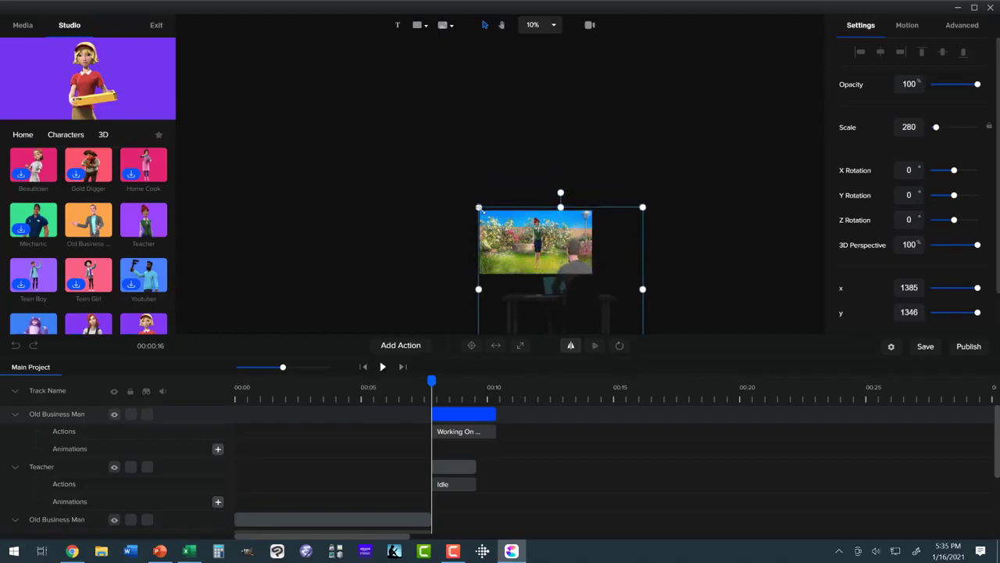
drag(473, 205, 435, 163)
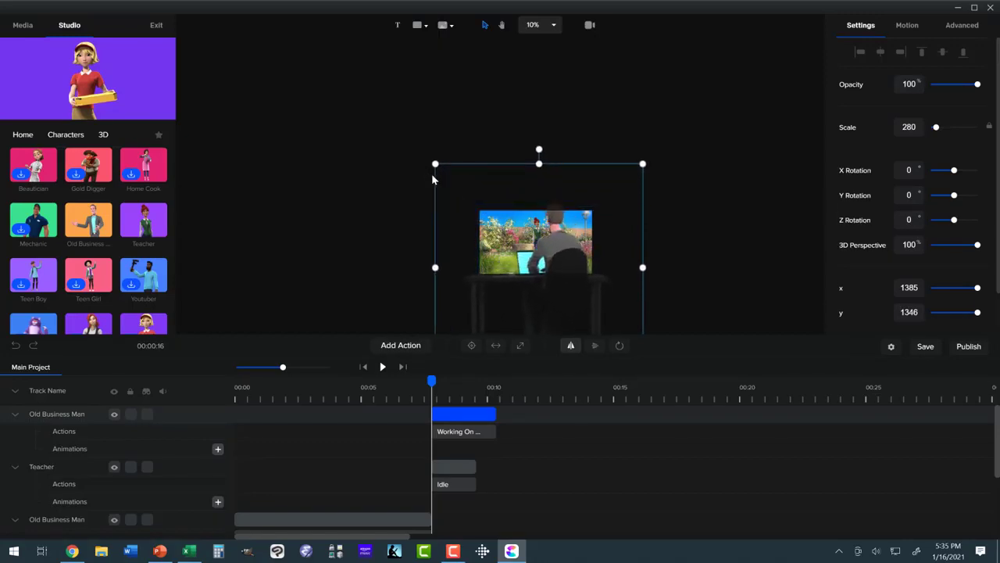
drag(564, 266, 584, 286)
drag(455, 190, 403, 139)
drag(556, 256, 575, 284)
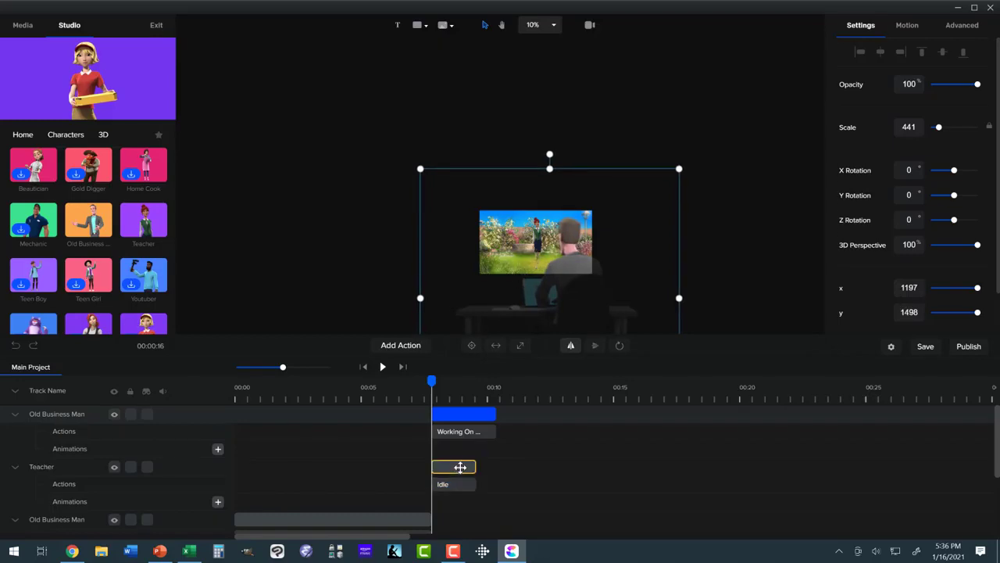
- Change the Teacher's action in the reverse shot from Idle to Talking
click(460, 467)
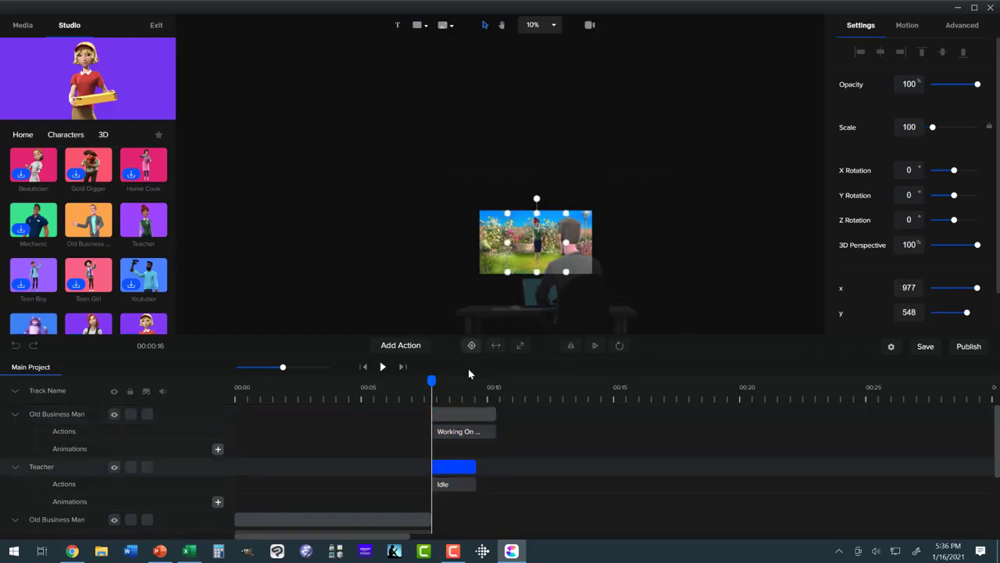
click(454, 485)
click(443, 347)
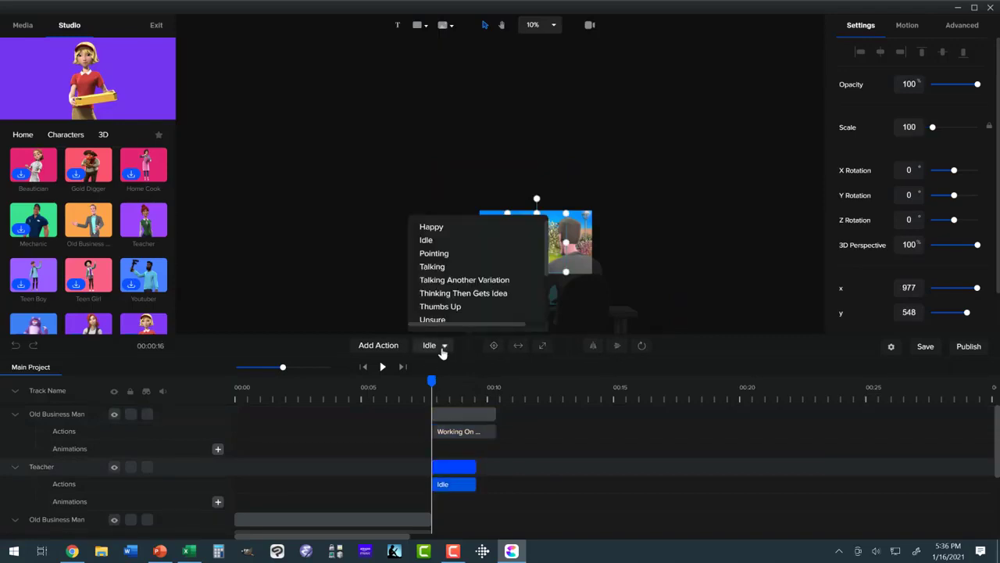
scroll(449, 293, down, 3)
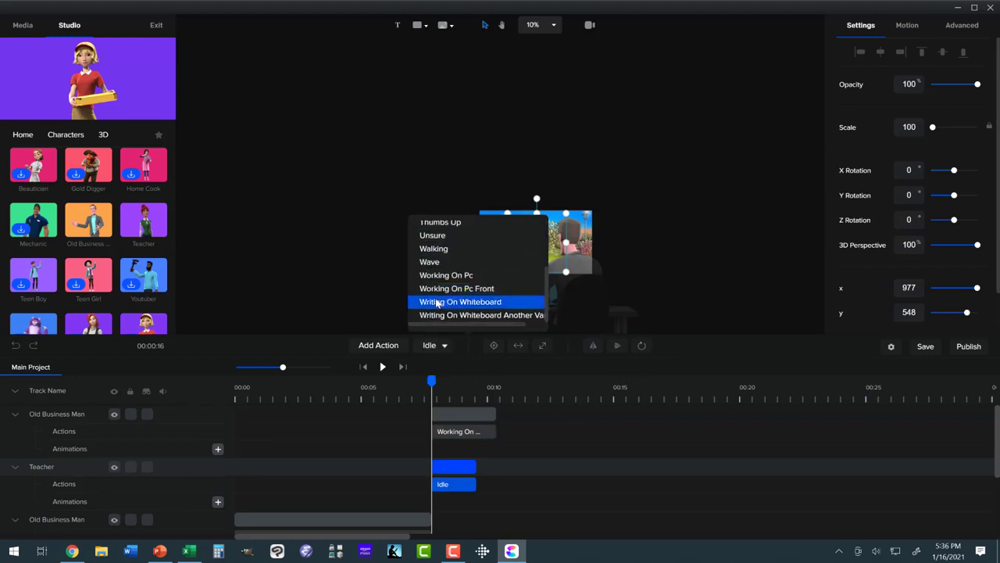
scroll(436, 300, up, 2)
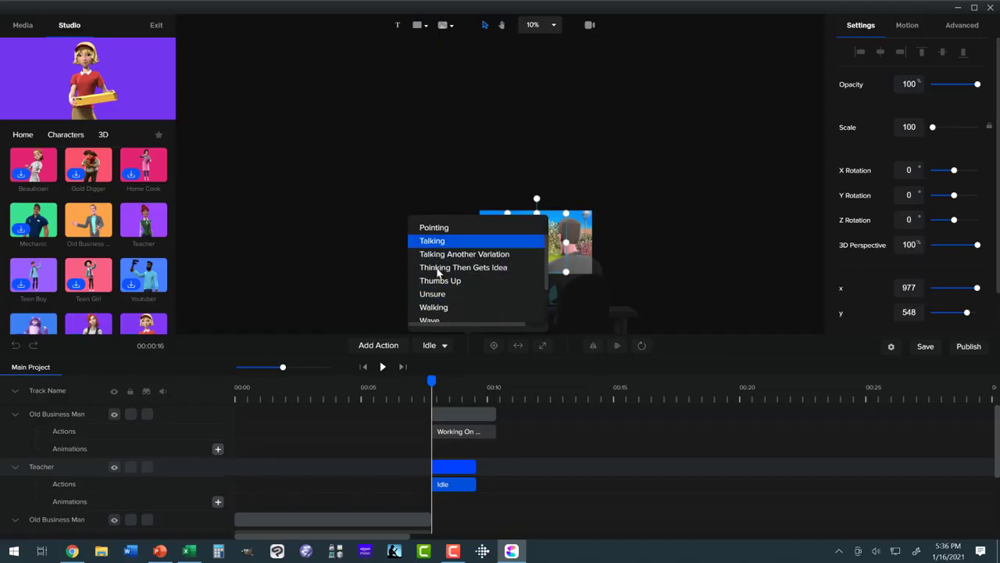
click(438, 271)
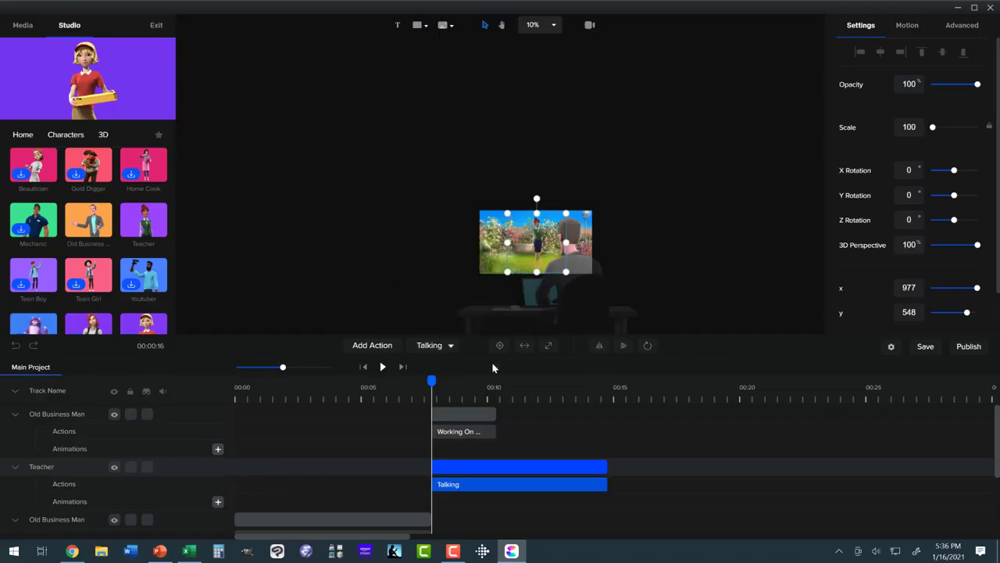
- Add two more Working On Pc Back actions to the foreground Old Business Man in the reverse shot
click(461, 431)
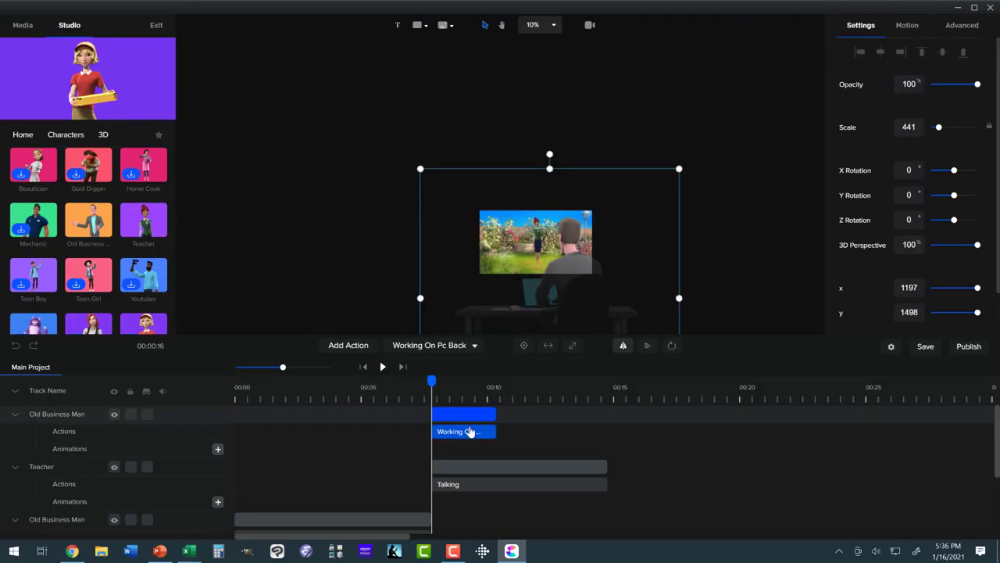
click(458, 416)
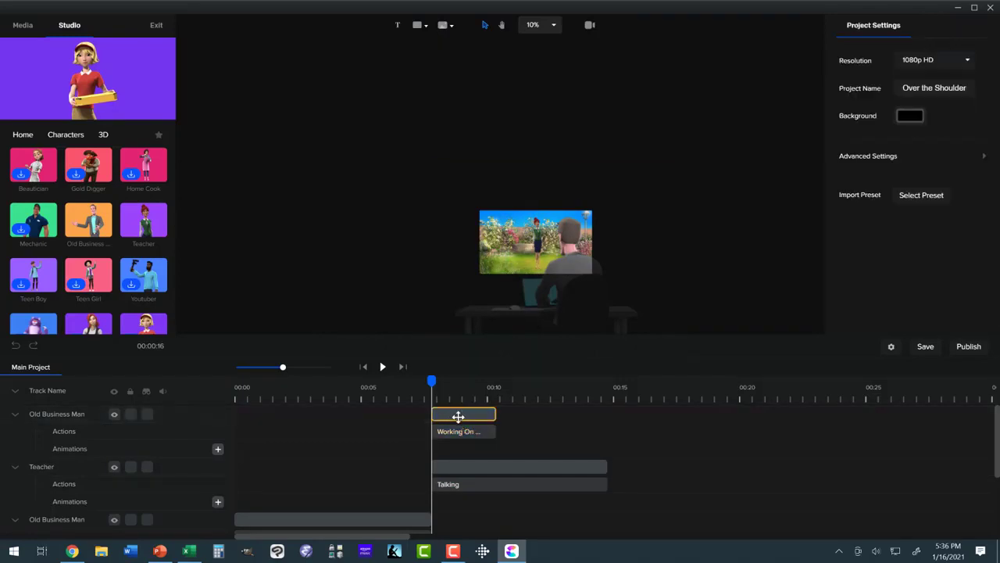
click(458, 416)
click(412, 349)
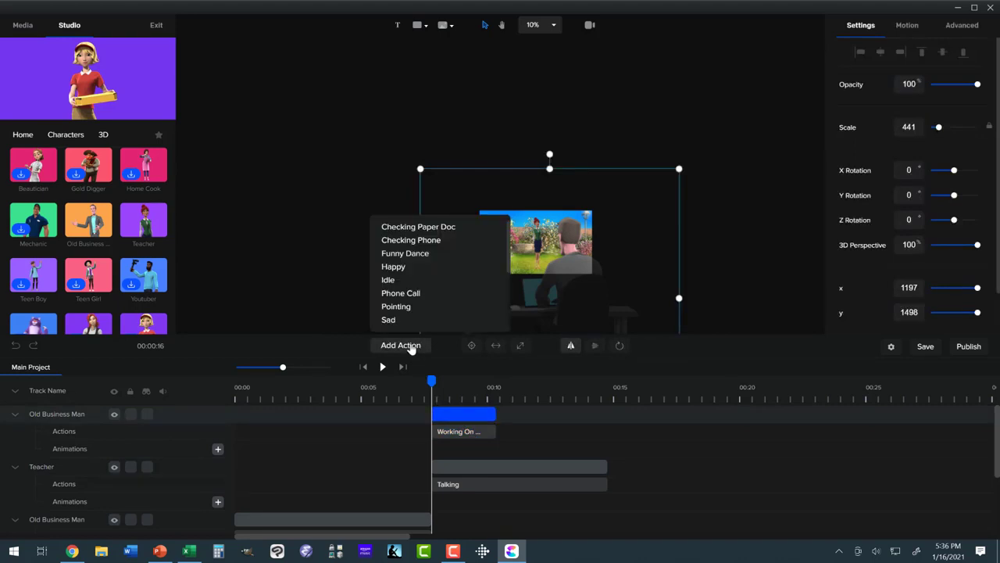
scroll(431, 292, down, 3)
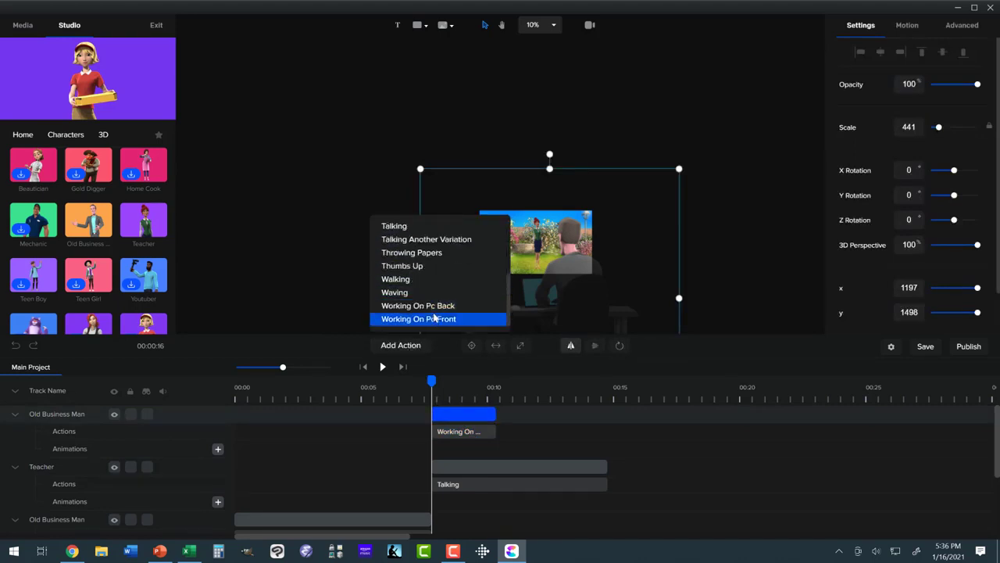
click(431, 304)
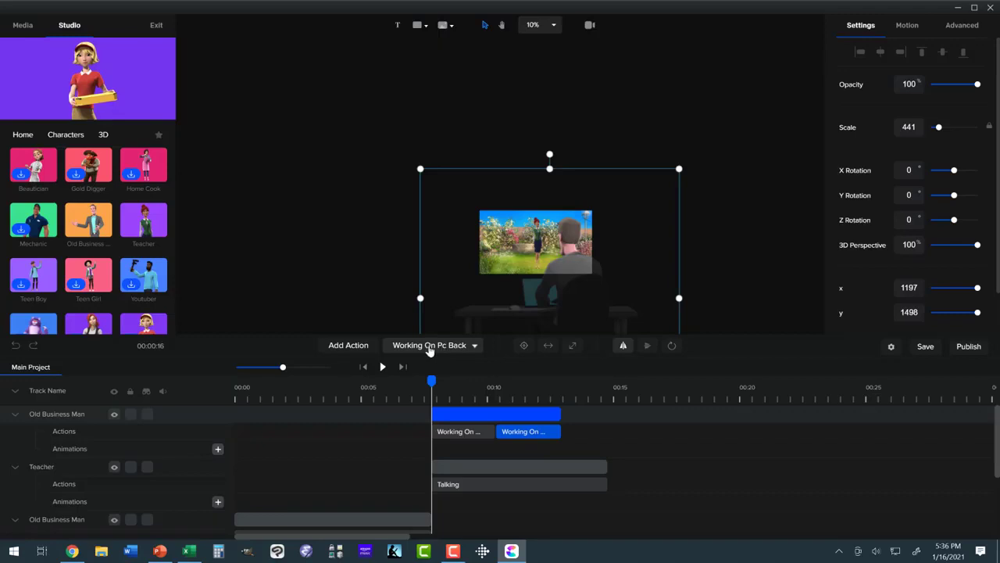
click(362, 345)
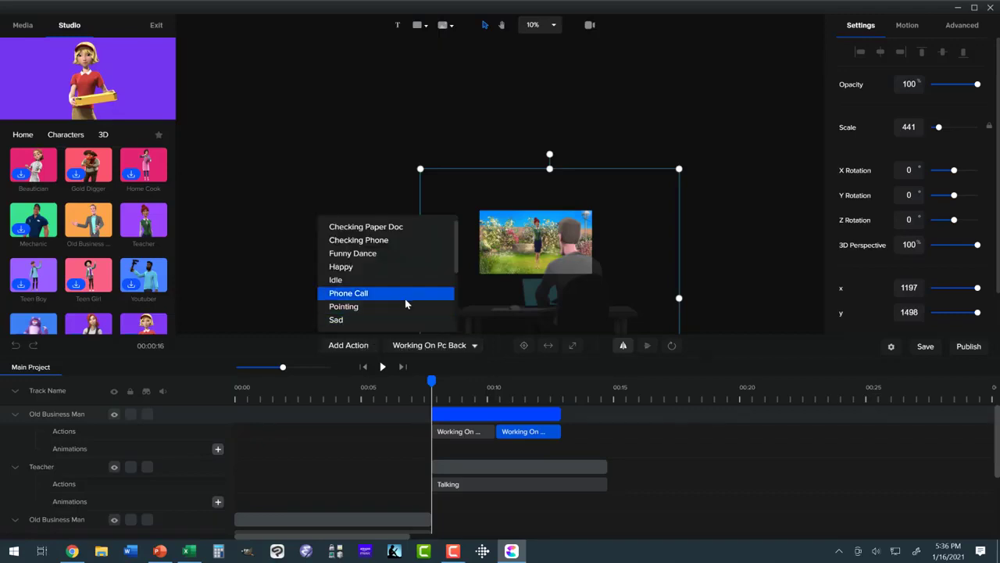
scroll(405, 303, down, 5)
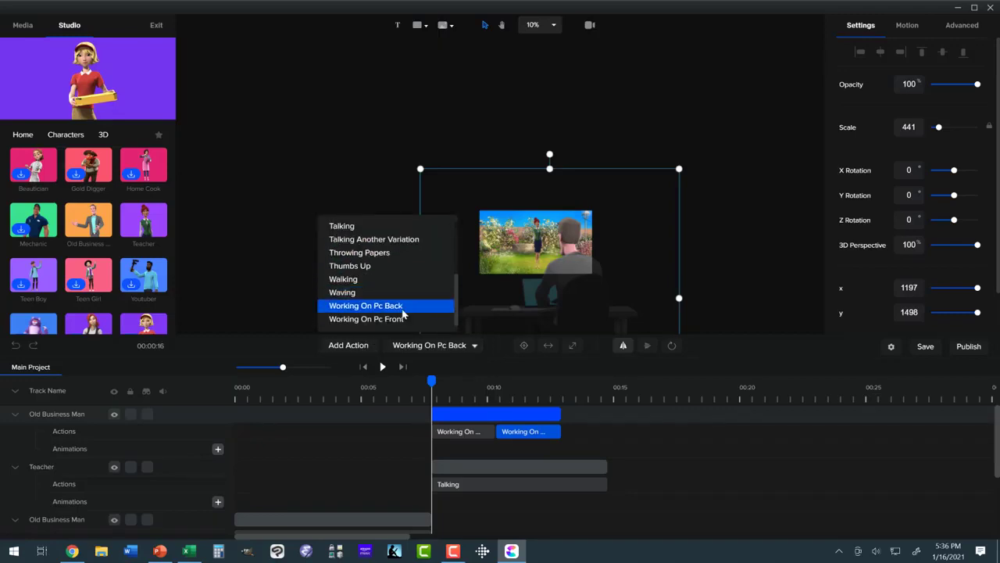
click(401, 305)
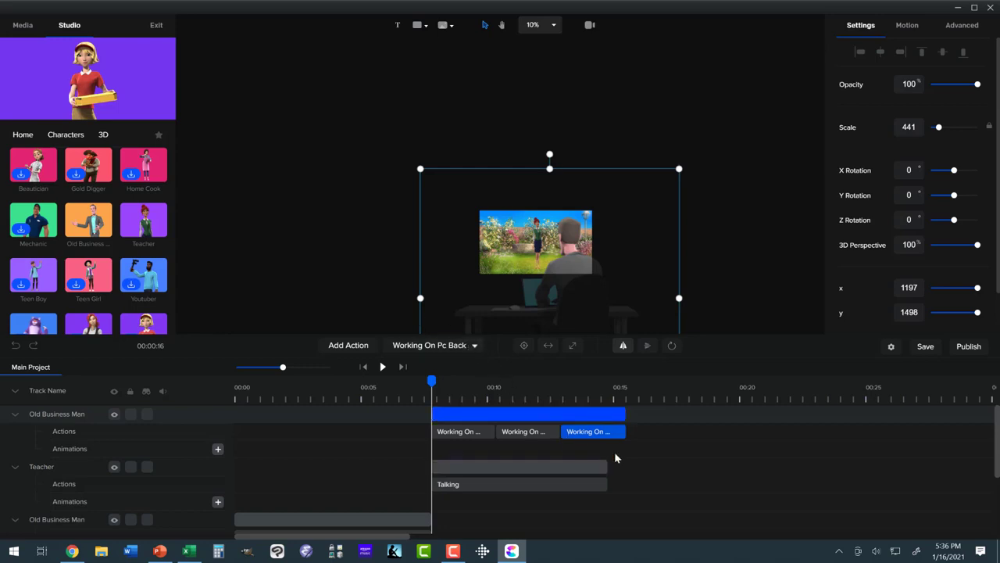
- Trim the foreground Old Business Man and BACKGROUND clips to end together with the Teacher's Talking clip
drag(602, 417, 600, 417)
scroll(598, 484, down, 2)
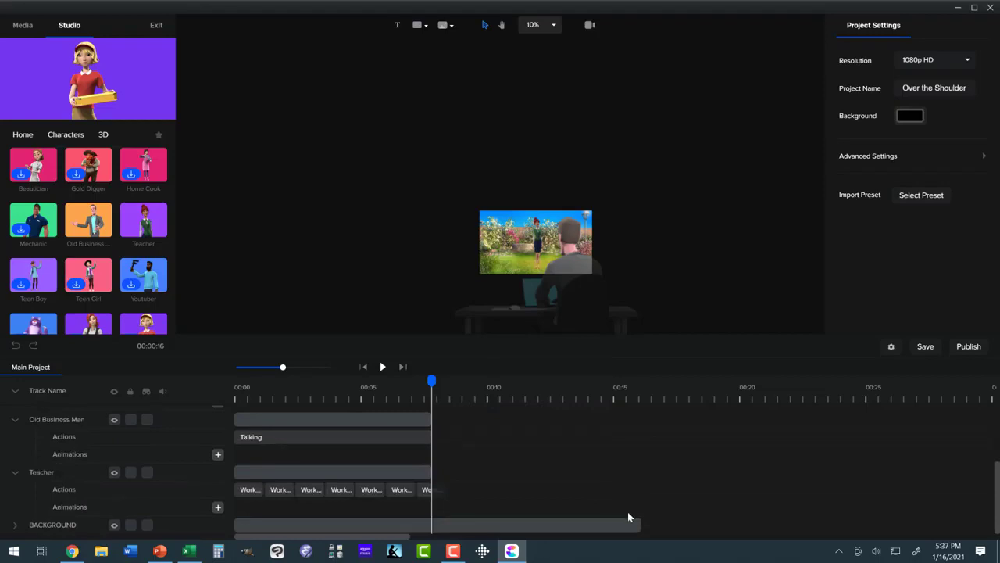
drag(639, 523, 608, 509)
scroll(614, 474, up, 1)
scroll(612, 470, up, 1)
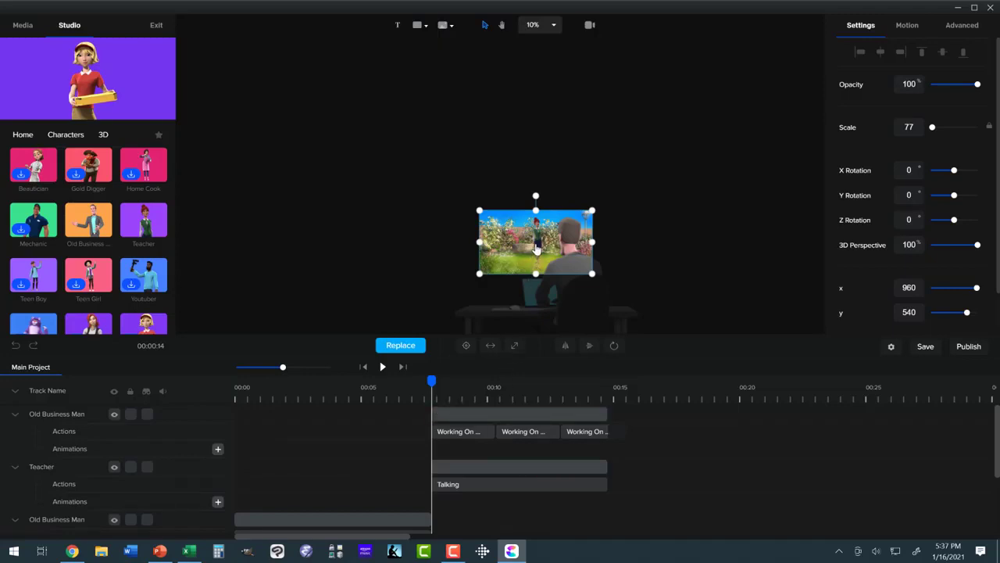
- Enlarge the Teacher to a scale of about 384 and place her facing the Old Business Man at about x 499, y 1678
click(515, 465)
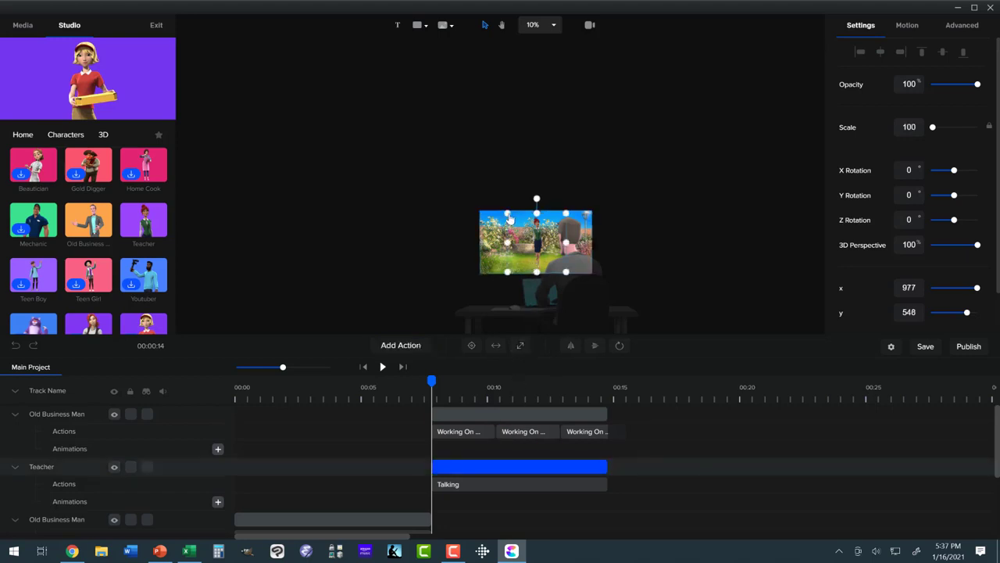
drag(506, 211, 290, 110)
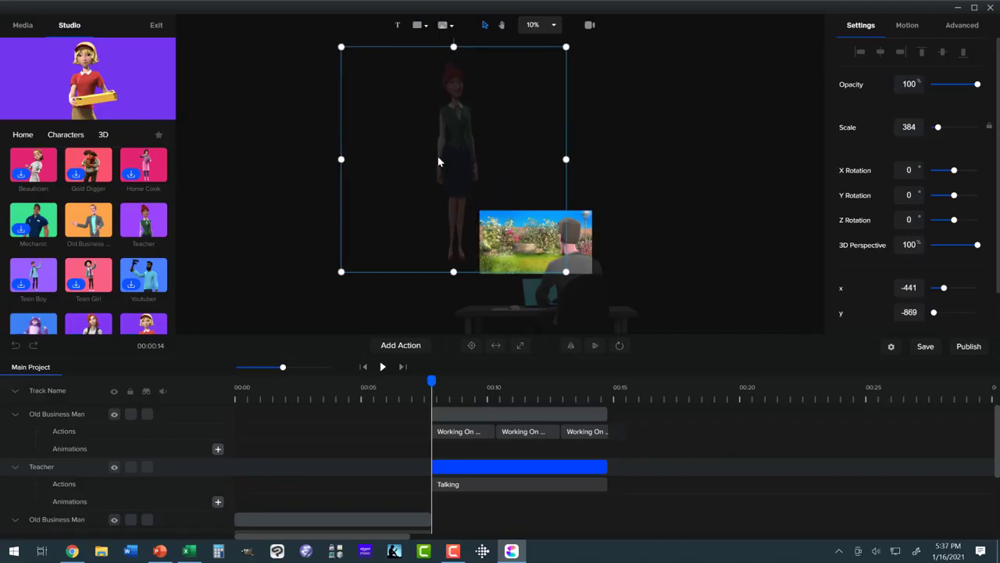
drag(458, 177, 501, 302)
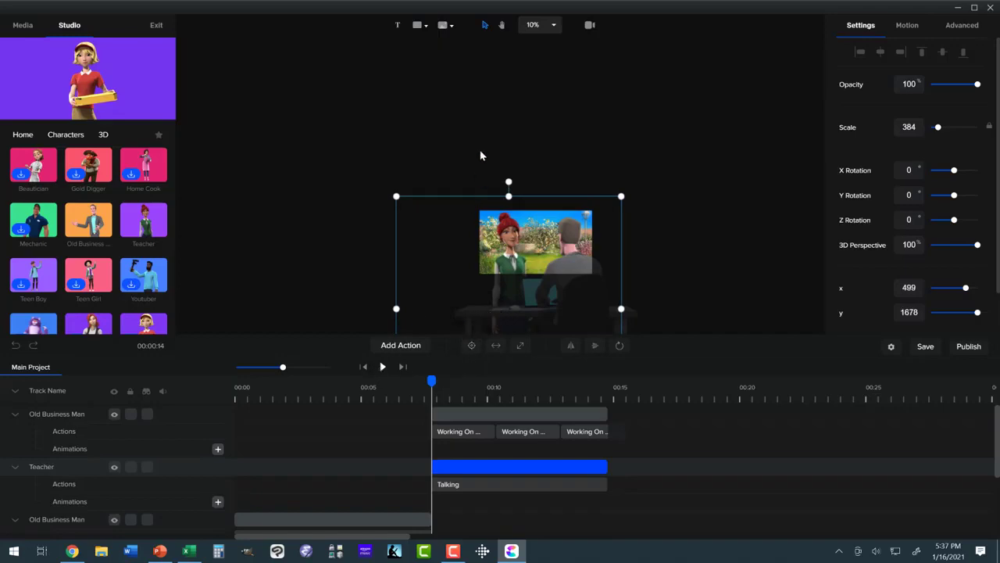
- Fit the canvas to the screen and play back the reverse shot and the whole conversation
click(553, 28)
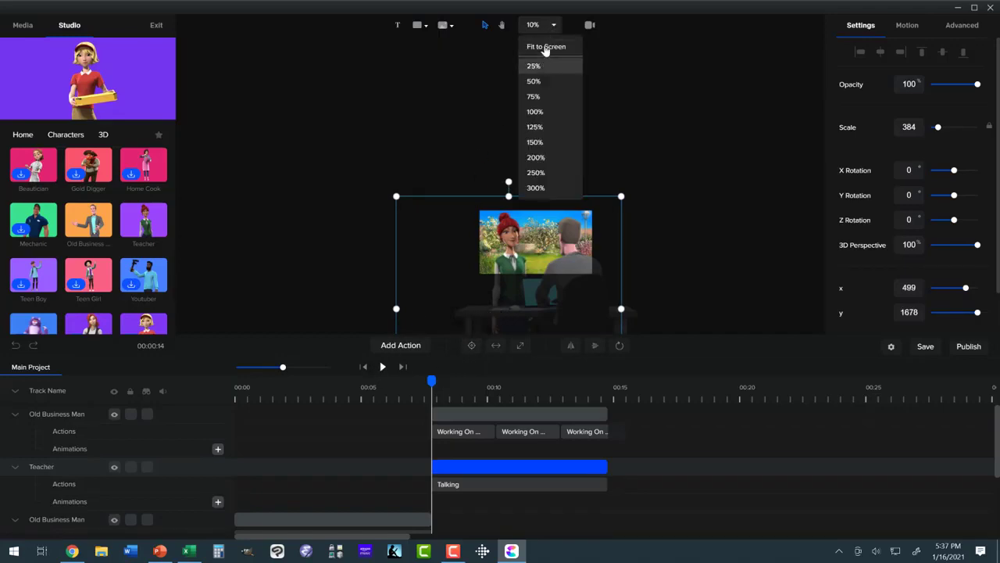
click(545, 48)
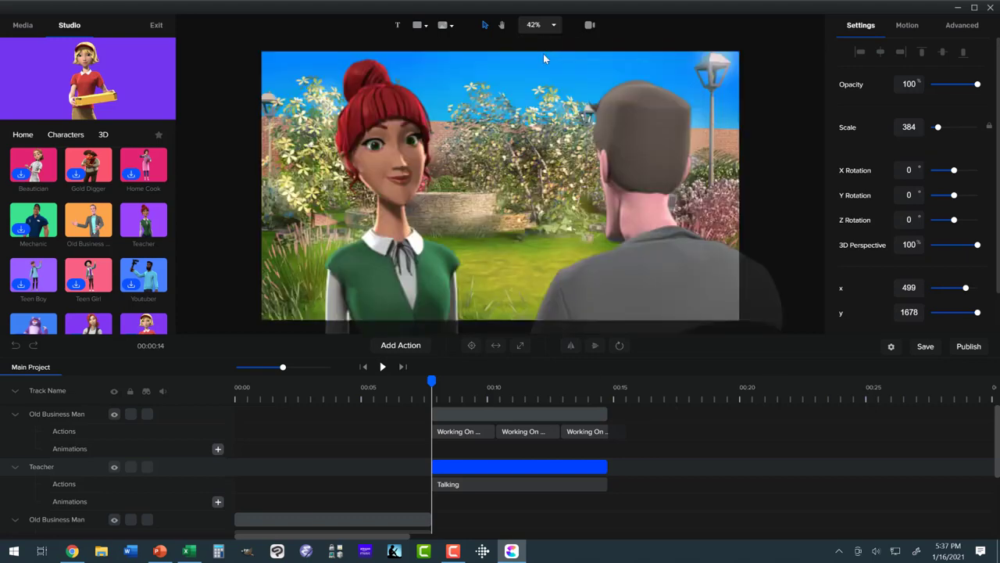
click(382, 368)
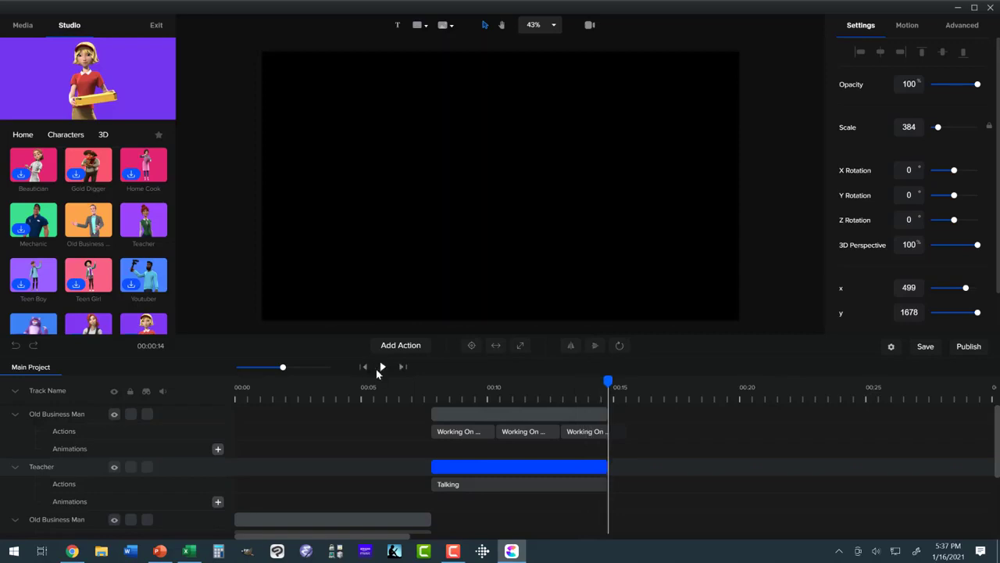
click(382, 368)
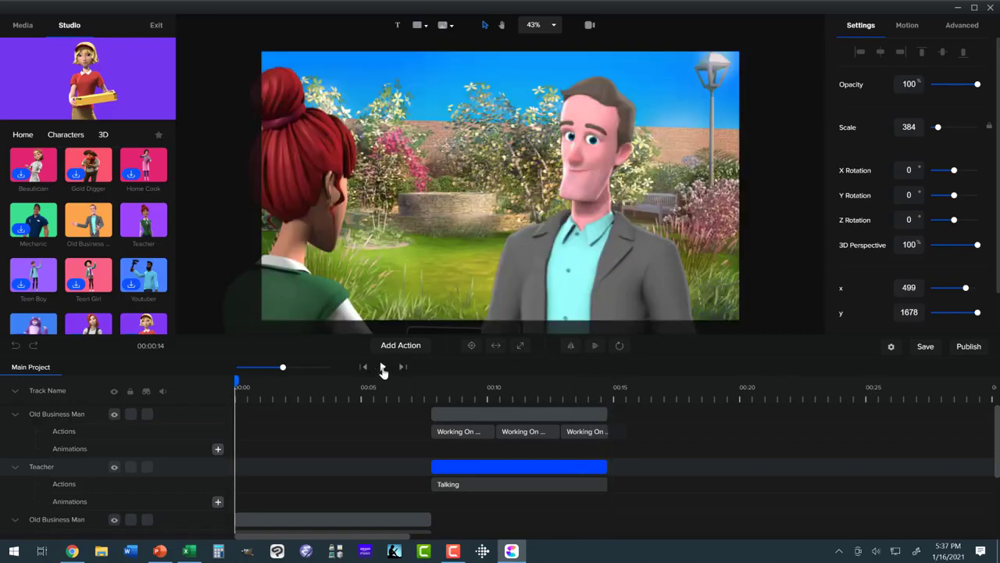
click(383, 367)
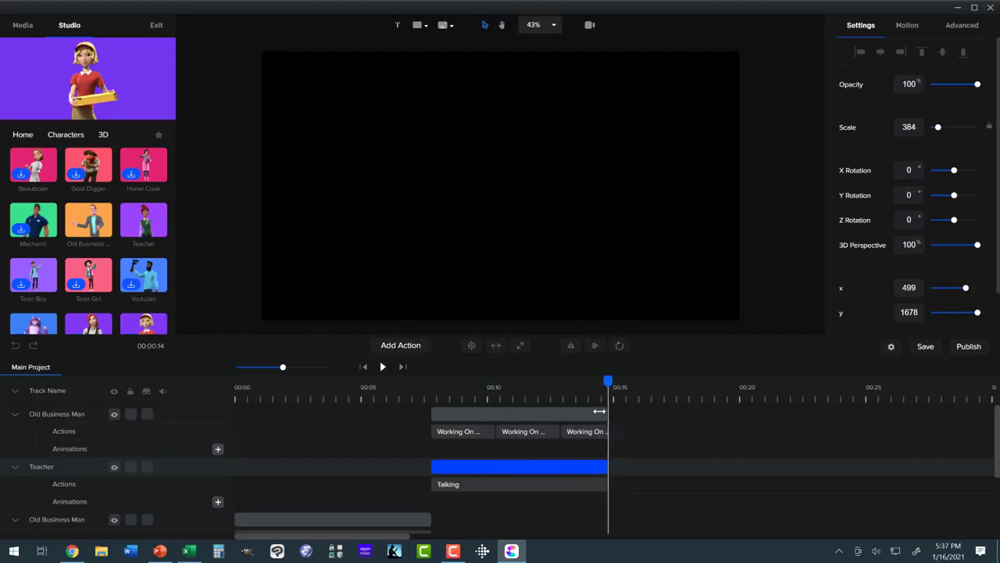
right_click(552, 413)
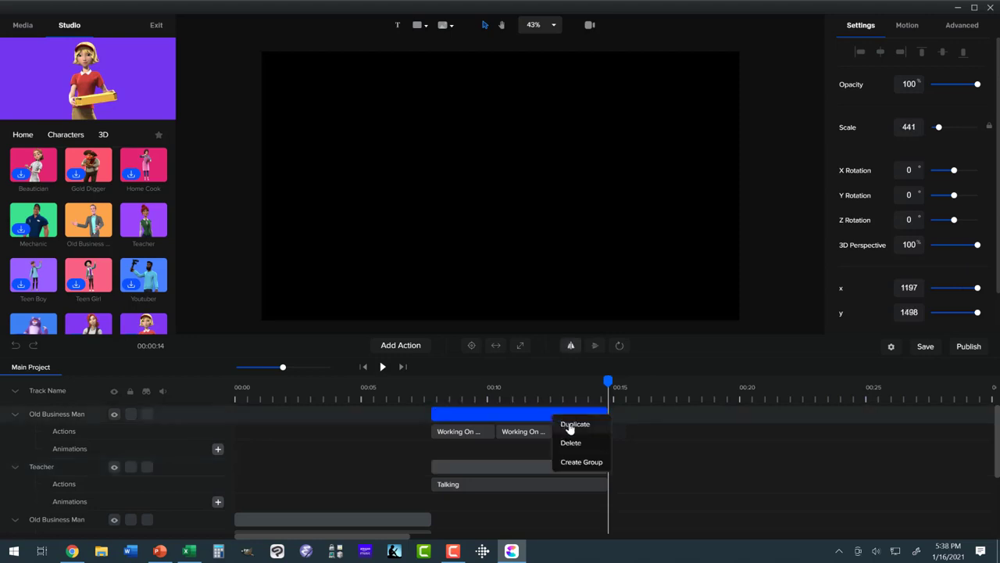
click(570, 426)
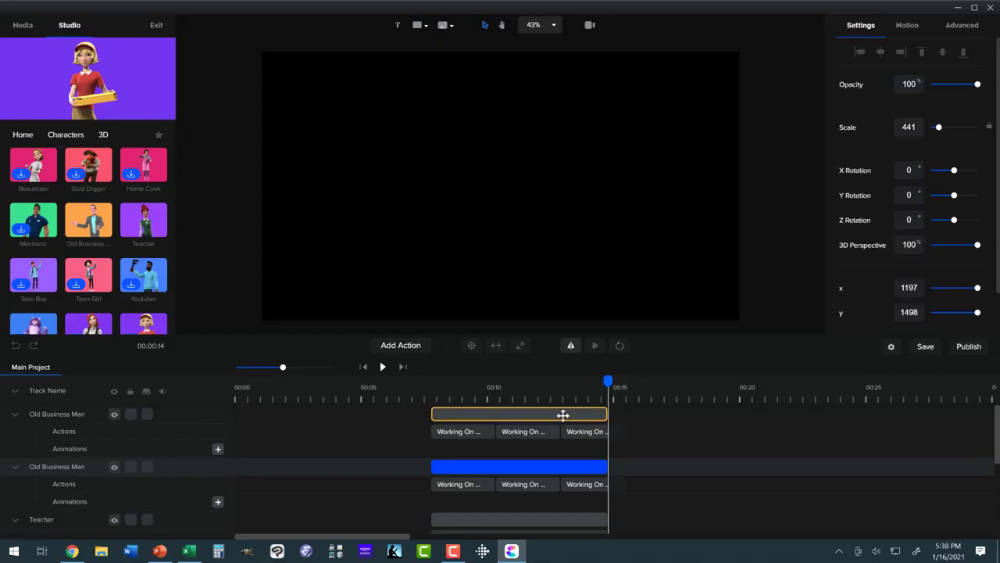
right_click(555, 413)
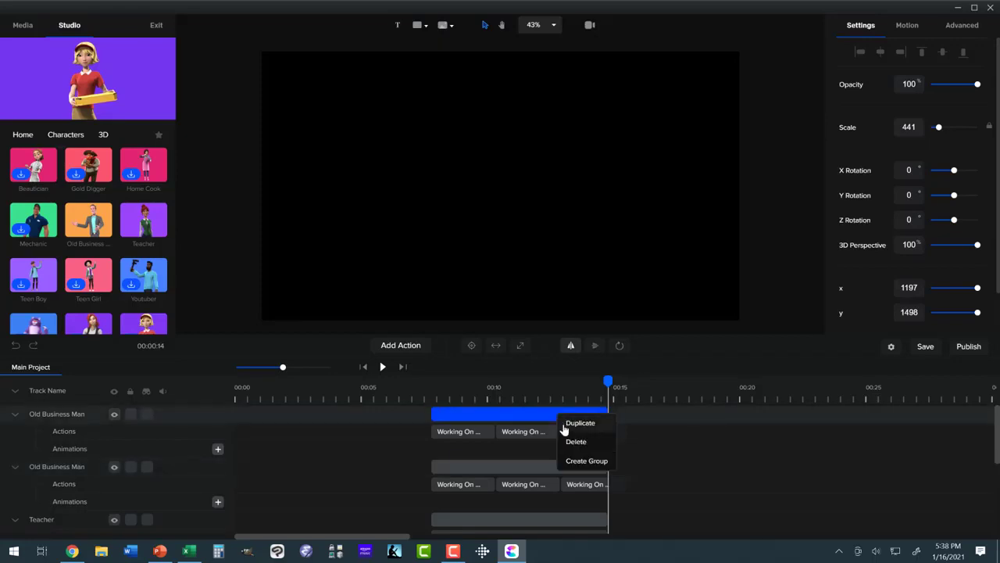
click(574, 442)
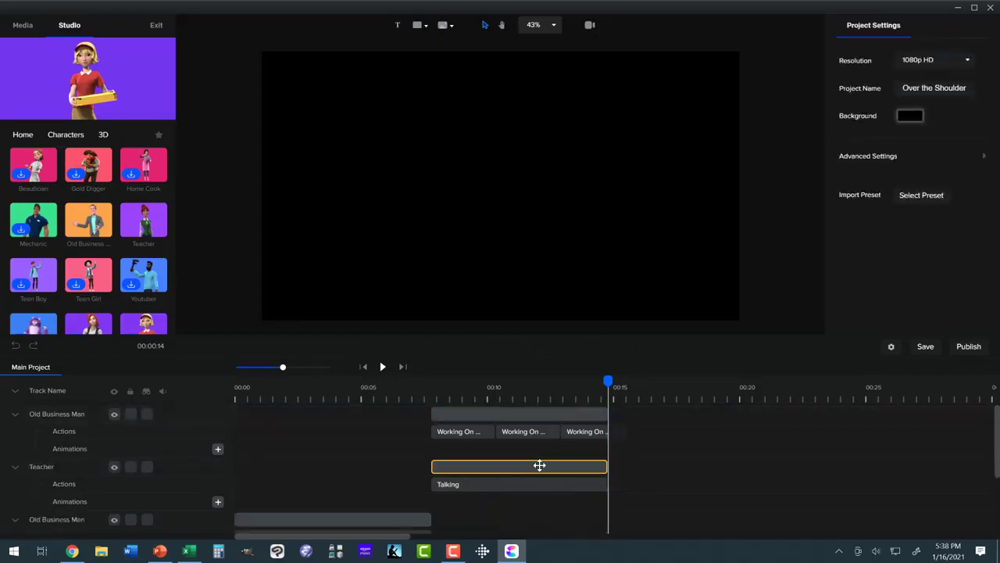
- Duplicate the talking Teacher clip and move the copy to start right where the reverse shot ends
right_click(540, 466)
click(559, 475)
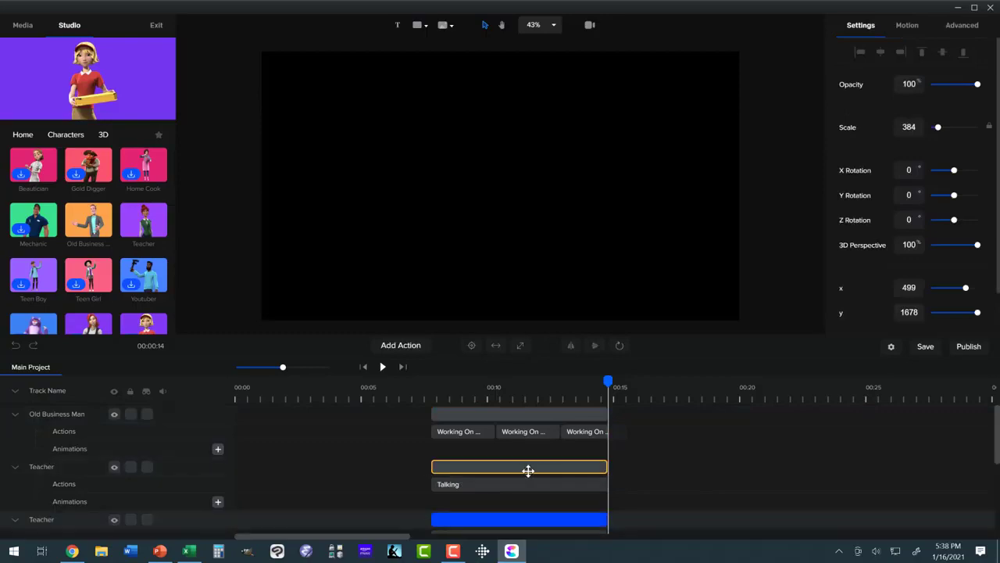
drag(594, 467, 698, 461)
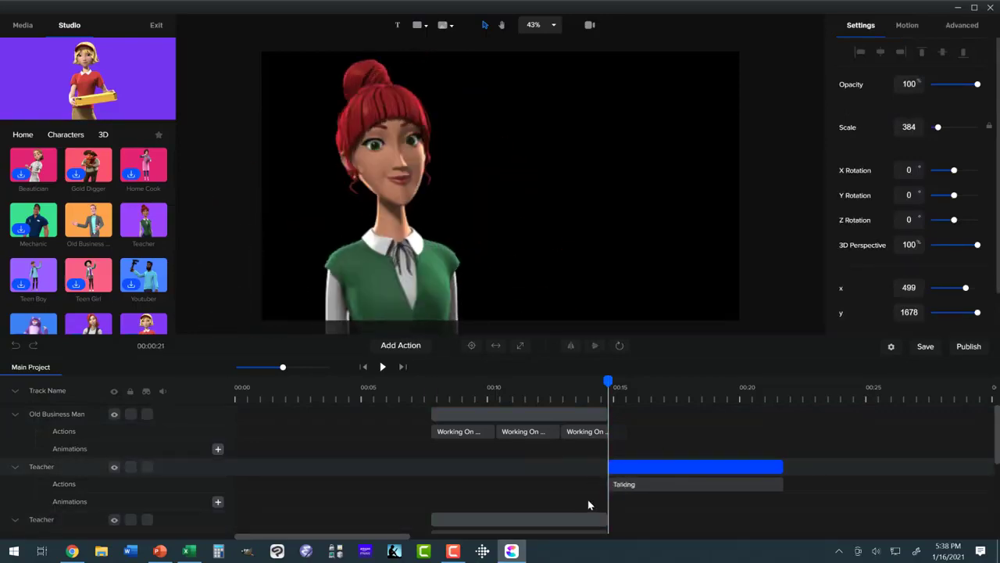
- Extend the BACKGROUND clip to cover the duplicated Teacher clip
scroll(587, 504, down, 3)
click(602, 522)
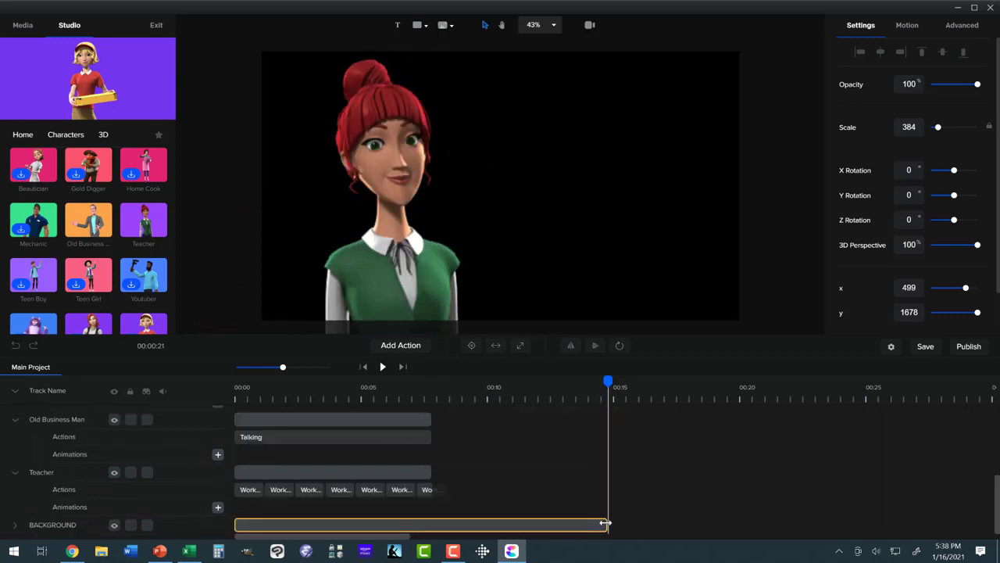
drag(690, 519, 776, 511)
scroll(703, 469, up, 3)
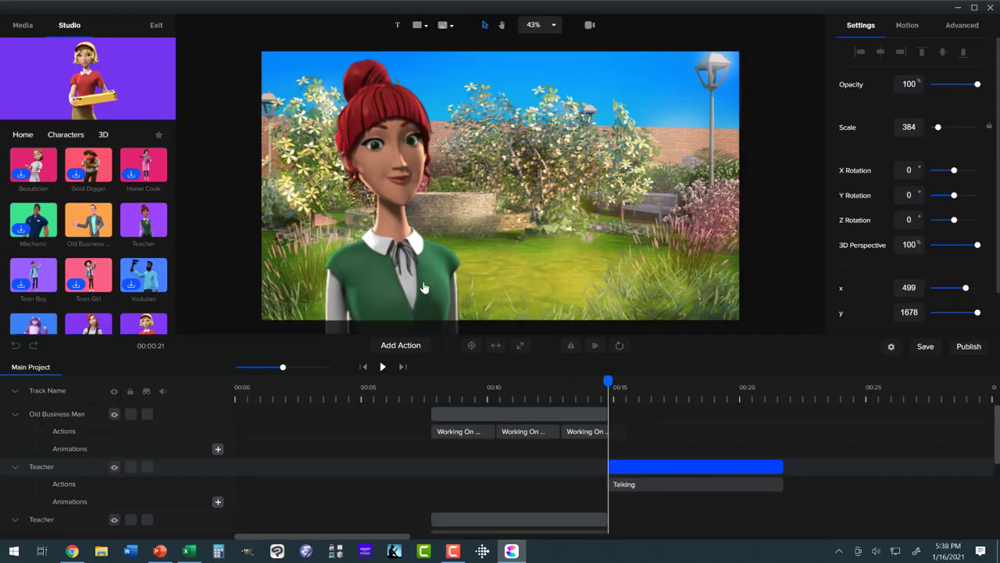
- Preview a talking frame of the duplicated Teacher clip and move her toward the middle of the frame, at about x 878, y 1692
click(608, 379)
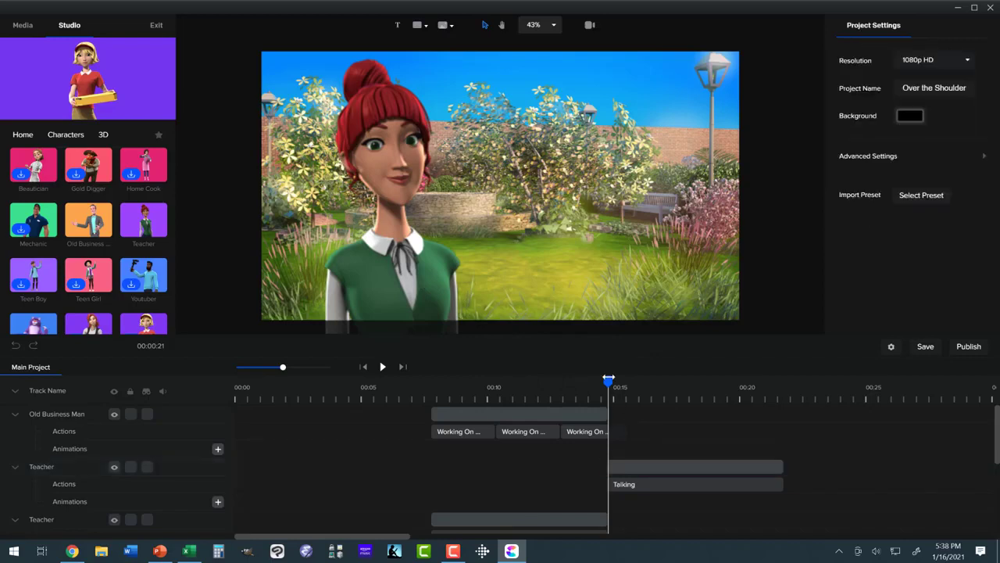
drag(607, 379, 625, 382)
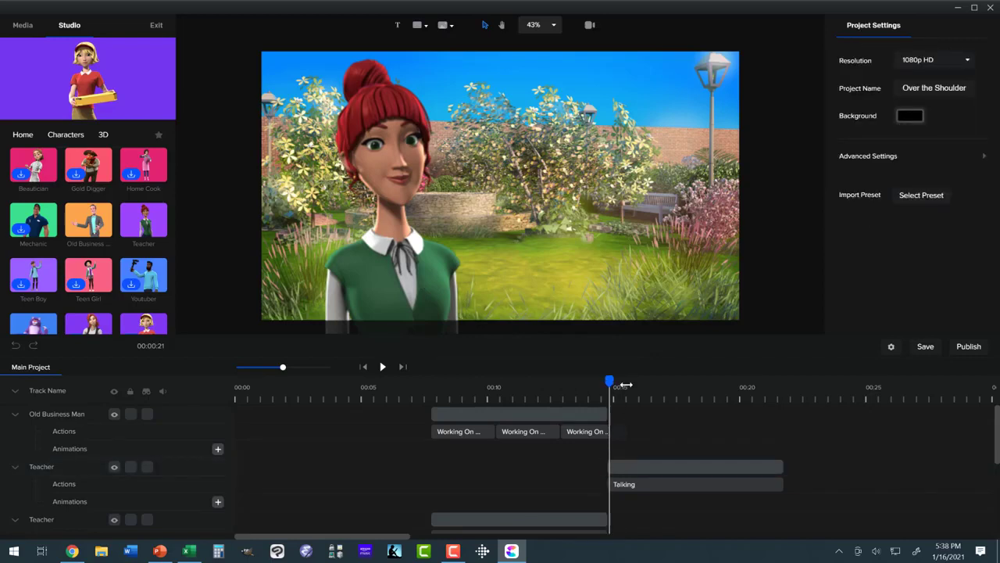
click(632, 466)
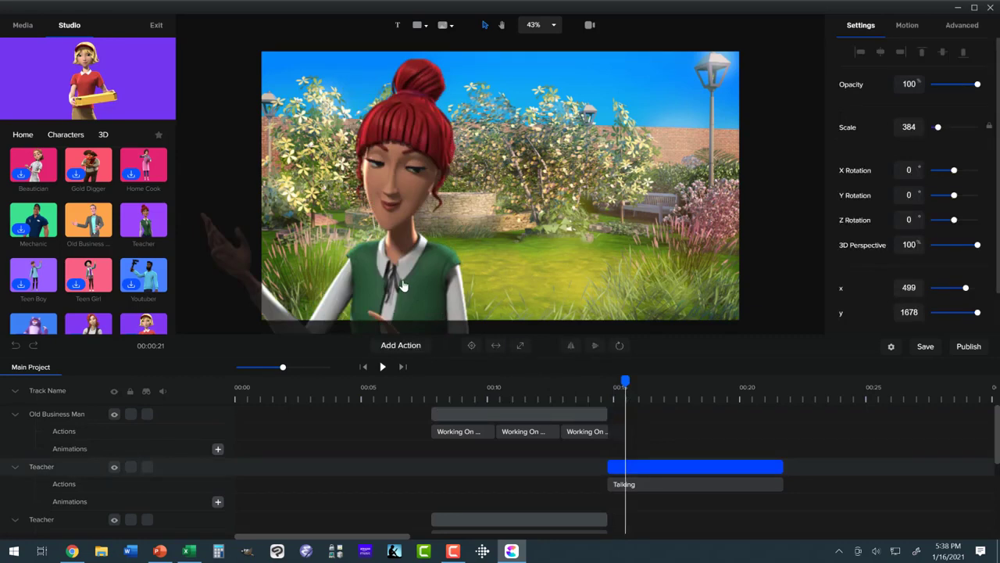
drag(403, 285, 480, 284)
scroll(480, 285, down, 5)
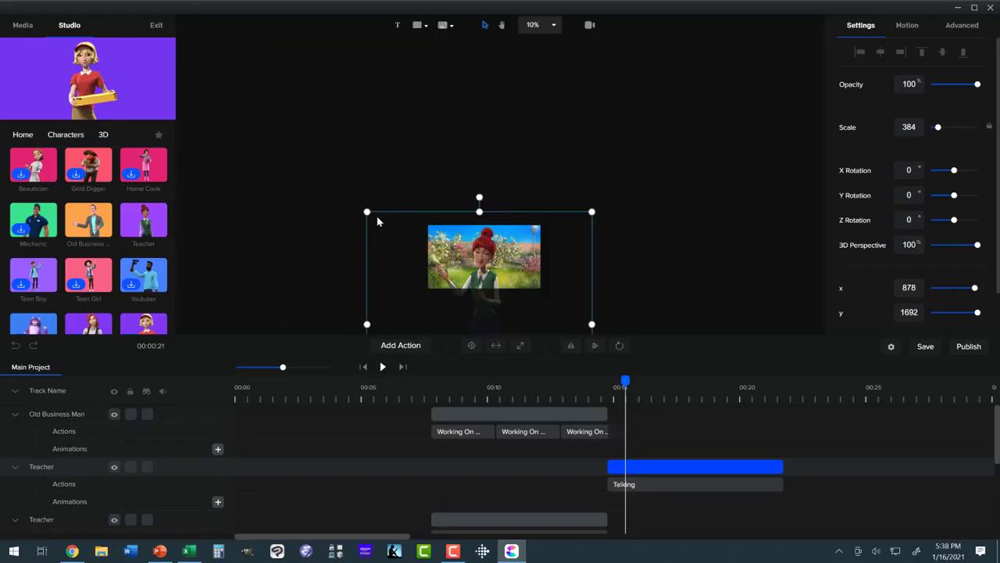
- Enlarge the duplicated Teacher to a close-up at scale 556 and reposition her face mid-frame at about x 875, y 2358
drag(363, 208, 318, 162)
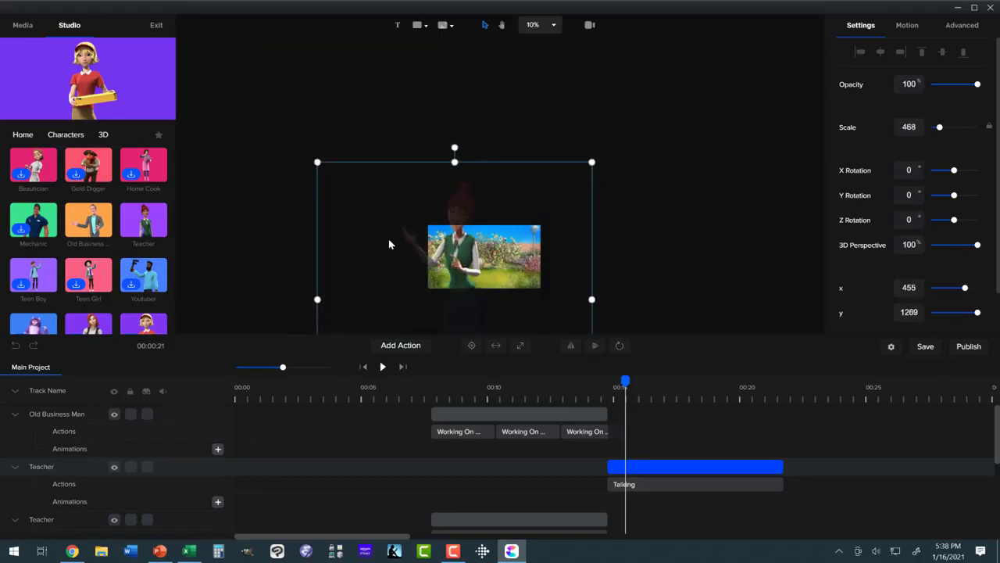
drag(461, 254, 489, 294)
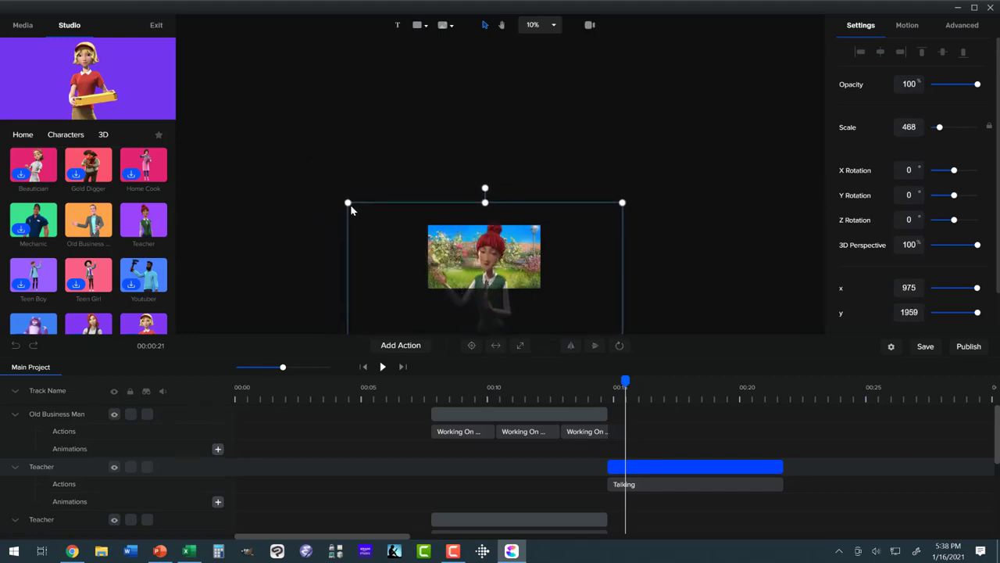
drag(348, 203, 296, 151)
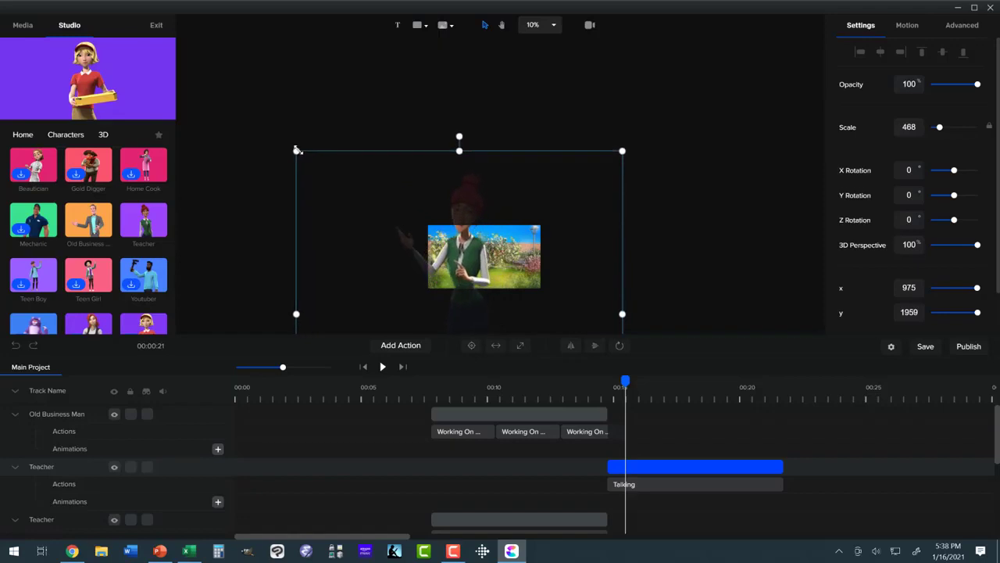
drag(456, 260, 476, 302)
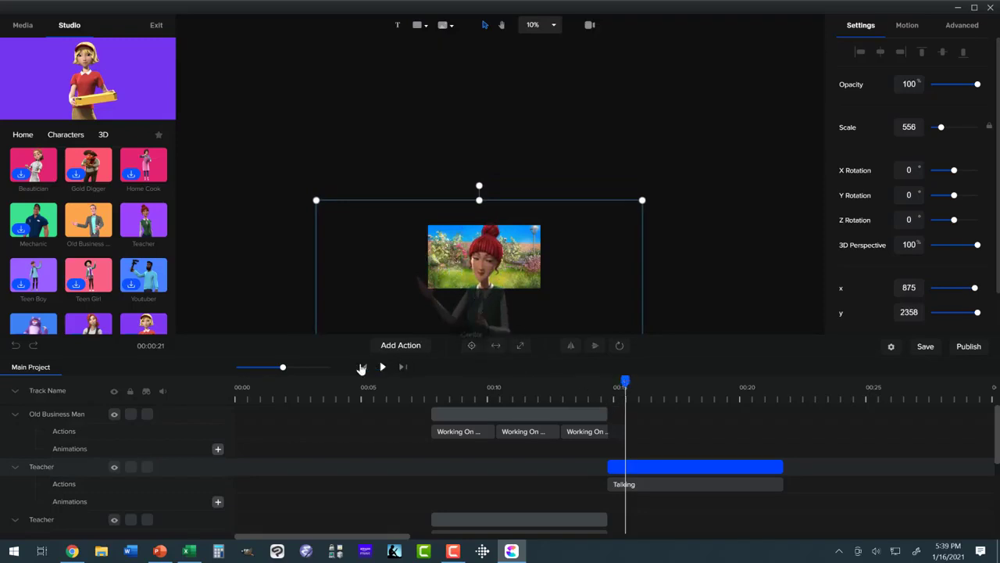
- Fit the canvas to the screen and play the whole conversation from the beginning to check the Teacher close-up
click(549, 30)
click(538, 44)
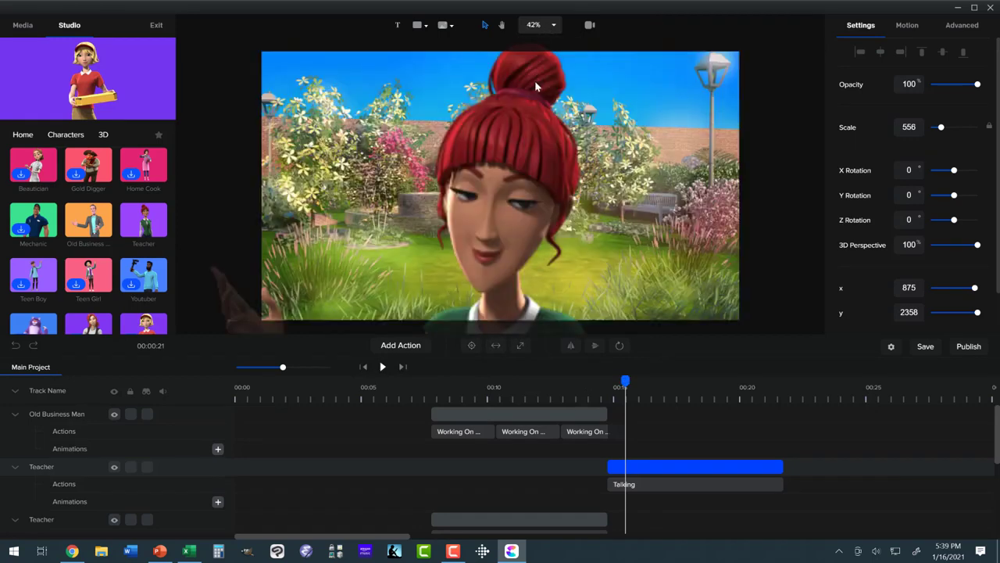
click(381, 367)
click(381, 368)
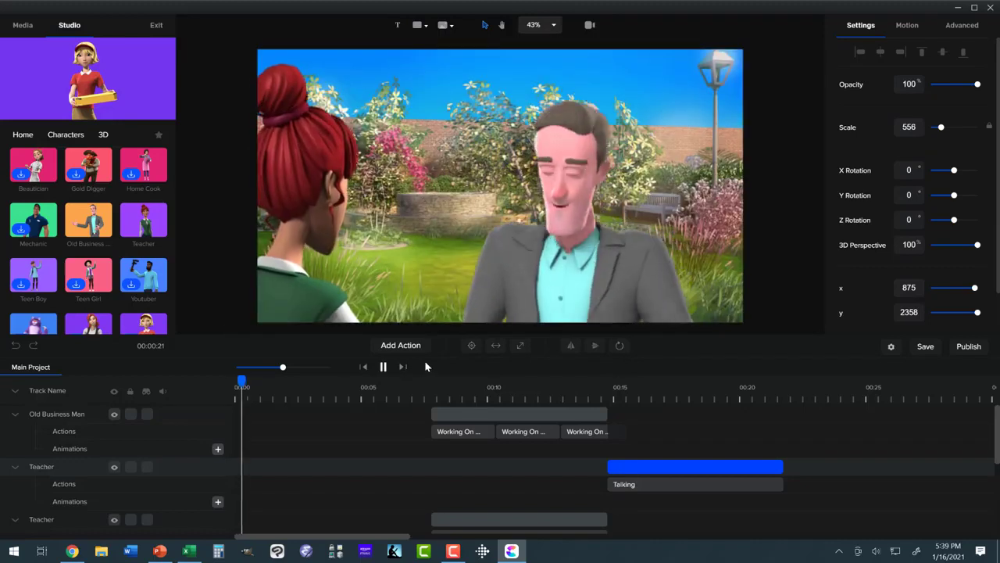